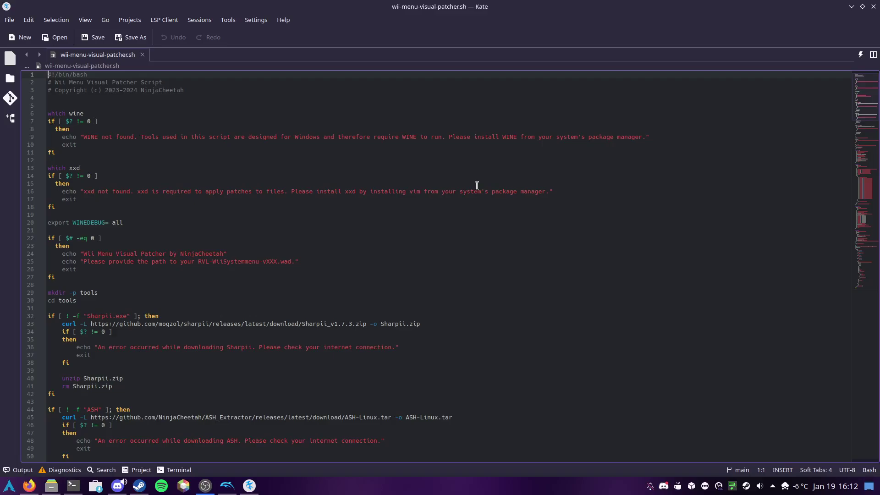
- Look through the wii-menu-visual-patcher.sh script and close the text editor
scroll(477, 185, "down", 20)
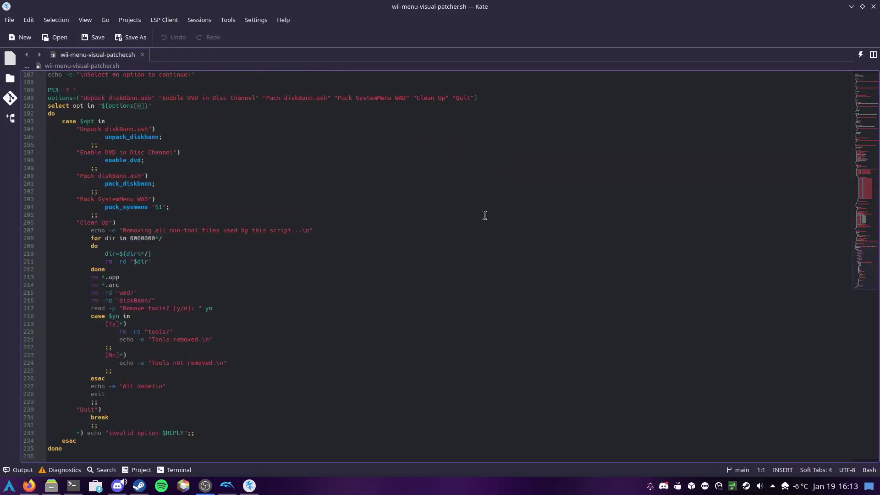
scroll(486, 214, "up", 20)
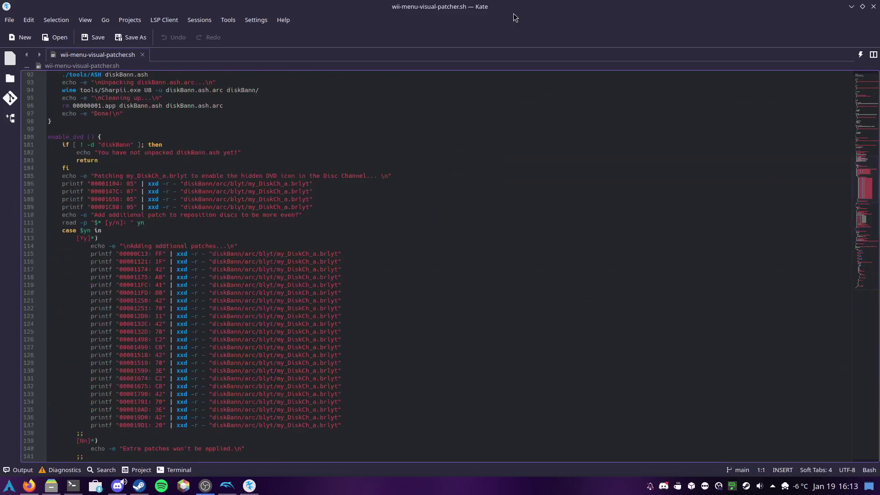
left_click(873, 6)
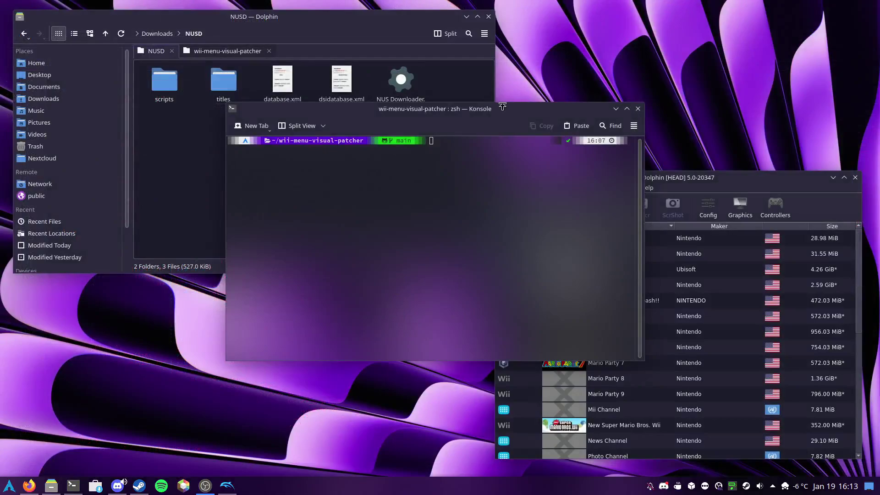
- Launch NUS Downloader.exe from the NUSD folder with Wine Windows Program Loader
left_click(190, 196)
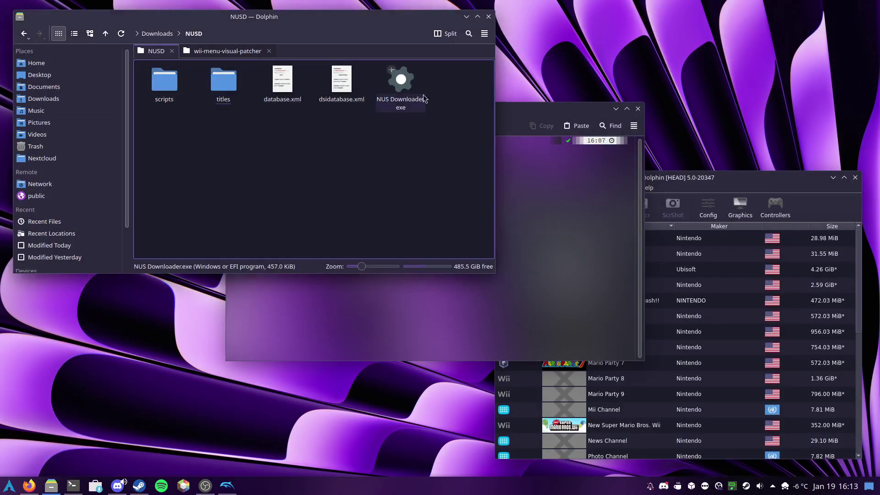
right_click(405, 87)
mouse_move(504, 107)
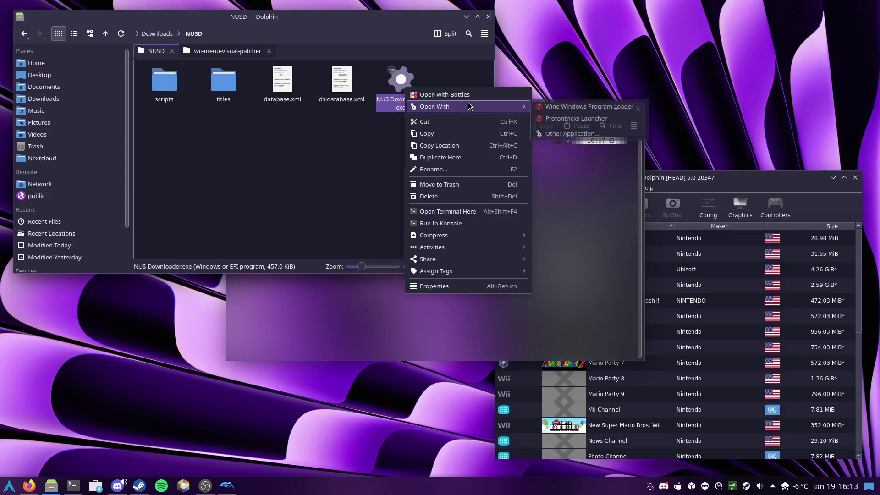
left_click(583, 108)
left_click(312, 182)
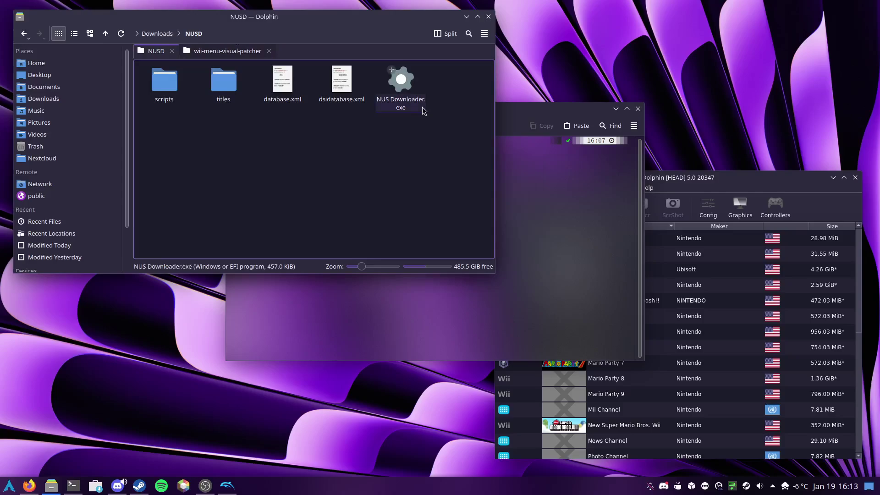
left_click(408, 108)
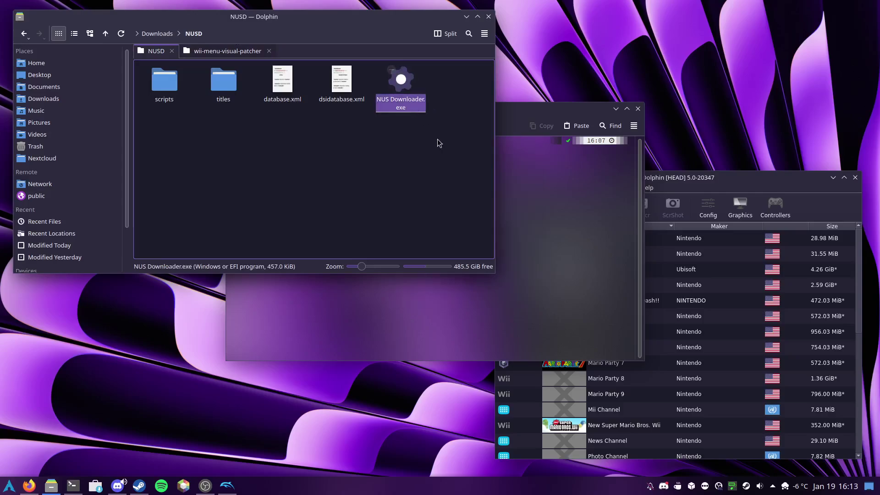
right_click(403, 103)
mouse_move(444, 121)
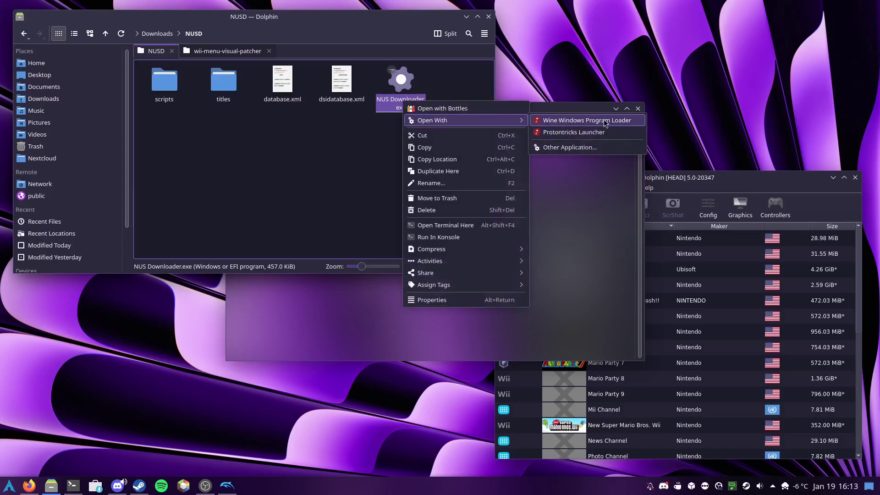
left_click(570, 121)
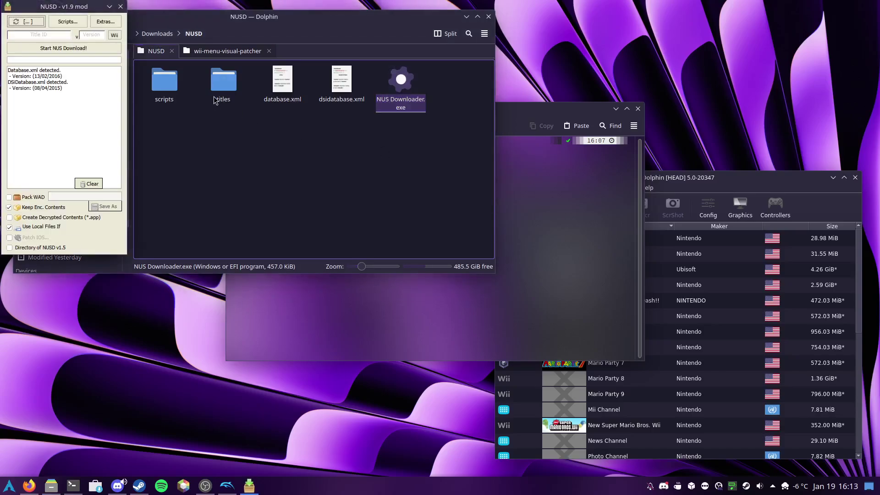
- Choose the Wii System Menu version v513 (4.3U) from the NUSD title database
left_click_drag(50, 11, 180, 129)
left_click(165, 143)
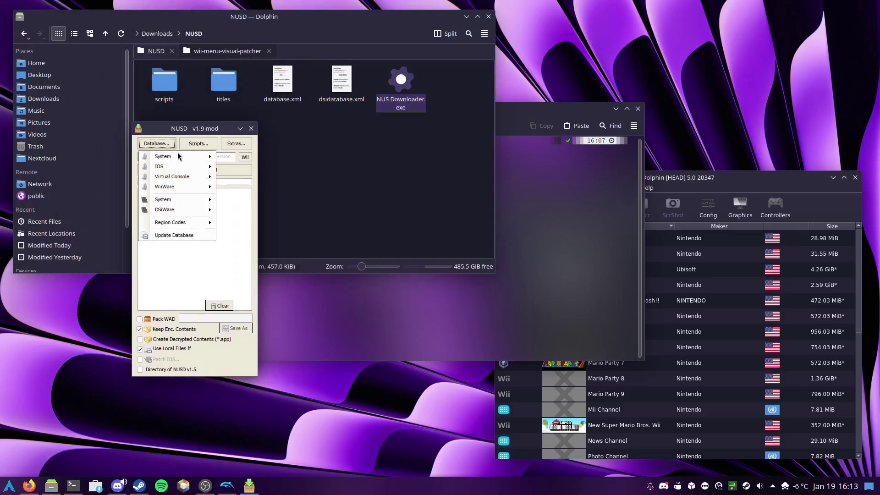
mouse_move(178, 156)
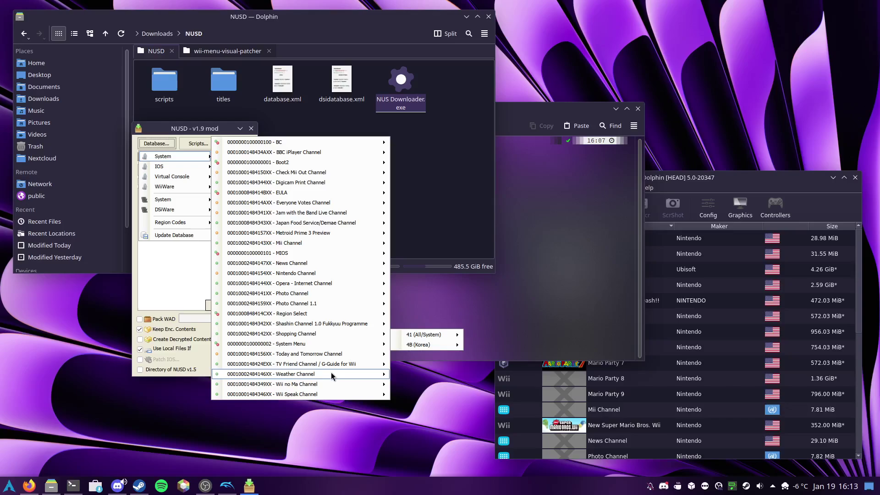
mouse_move(334, 379)
mouse_move(342, 346)
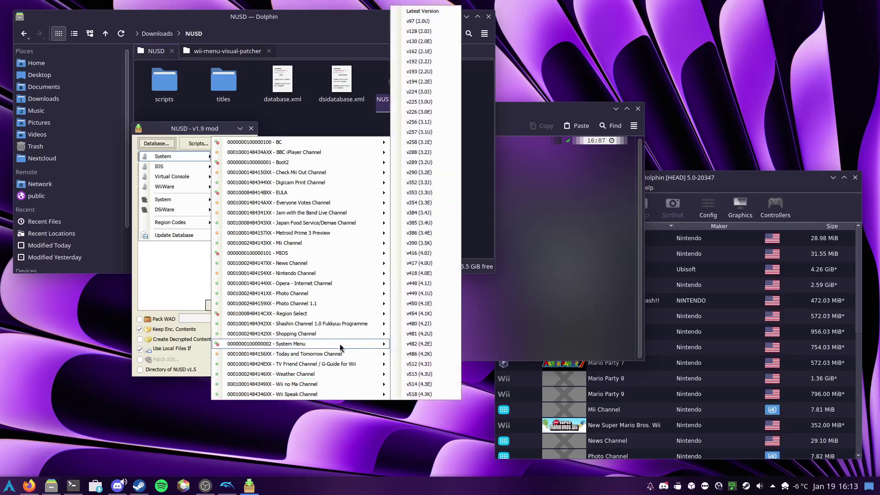
left_click(441, 373)
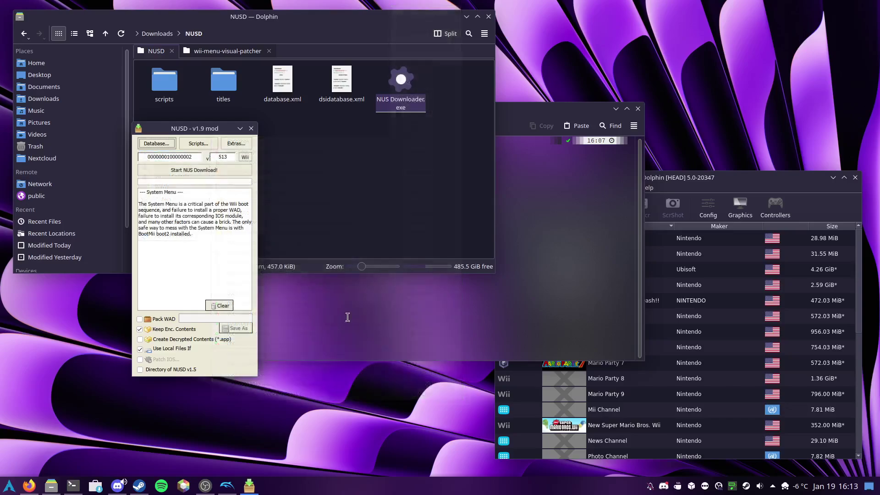
- Enable Pack WAD, disable Keep Enc. Contents, and download the System Menu title
left_click(160, 319)
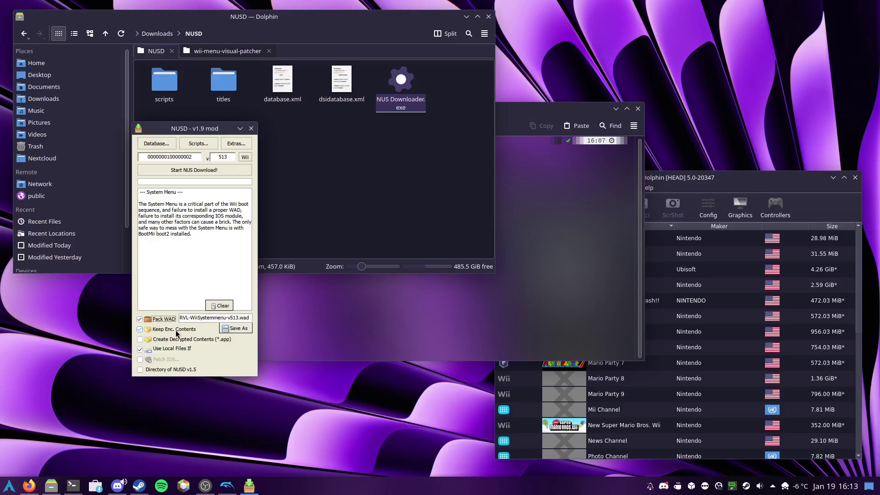
left_click(175, 330)
left_click(227, 170)
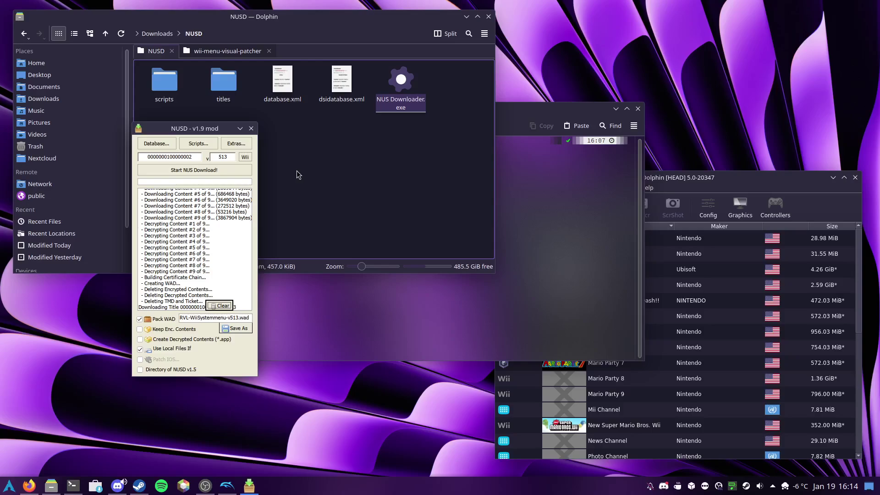
left_click_drag(201, 128, 160, 129)
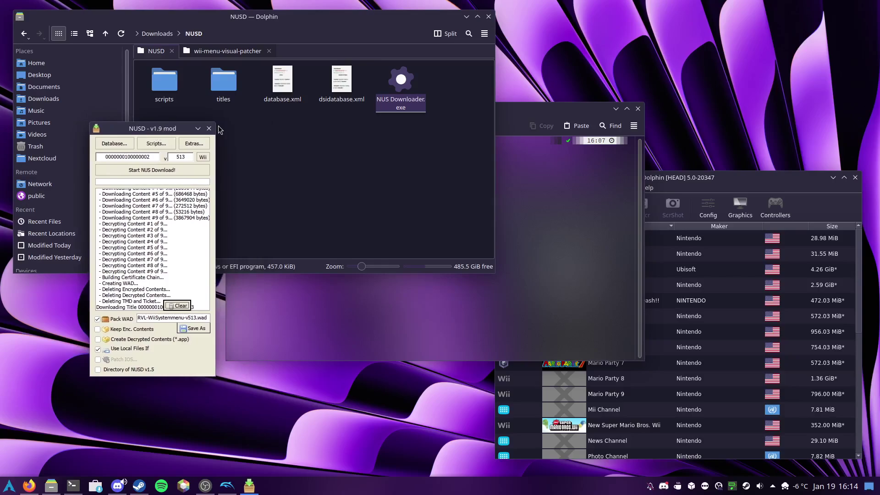
left_click(234, 103)
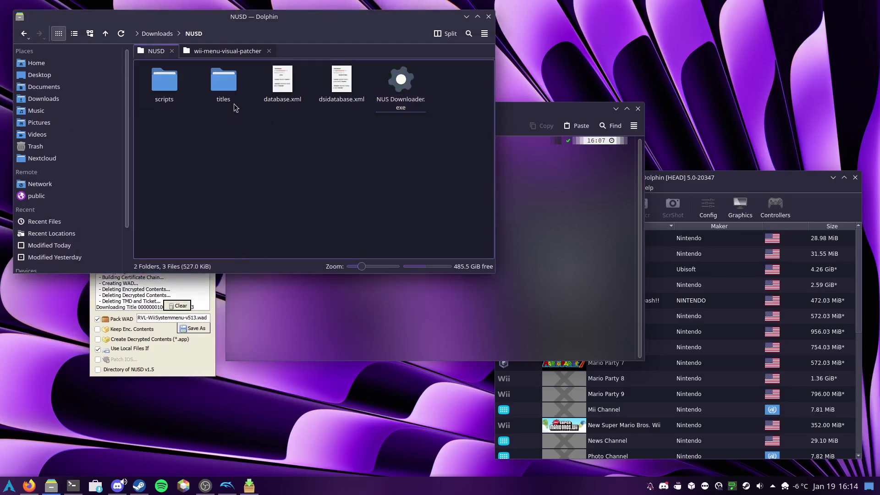
left_click(196, 372)
left_click(294, 157)
double_click(223, 81)
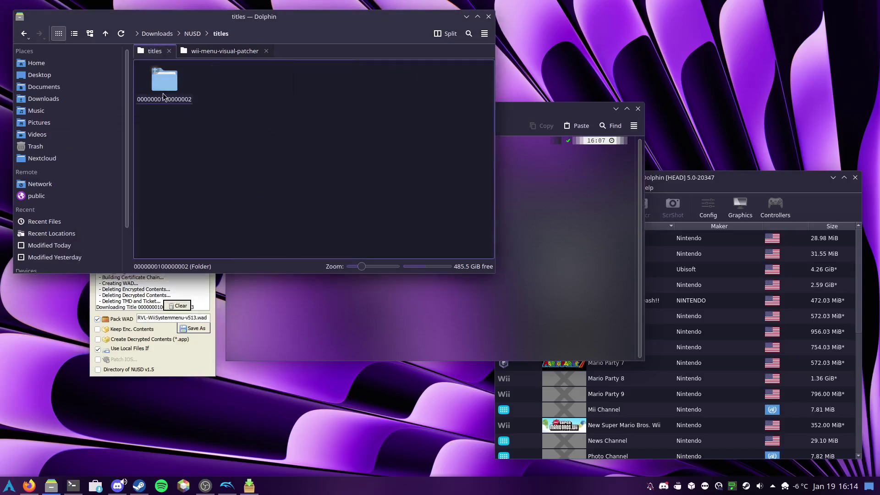
double_click(164, 85)
double_click(170, 96)
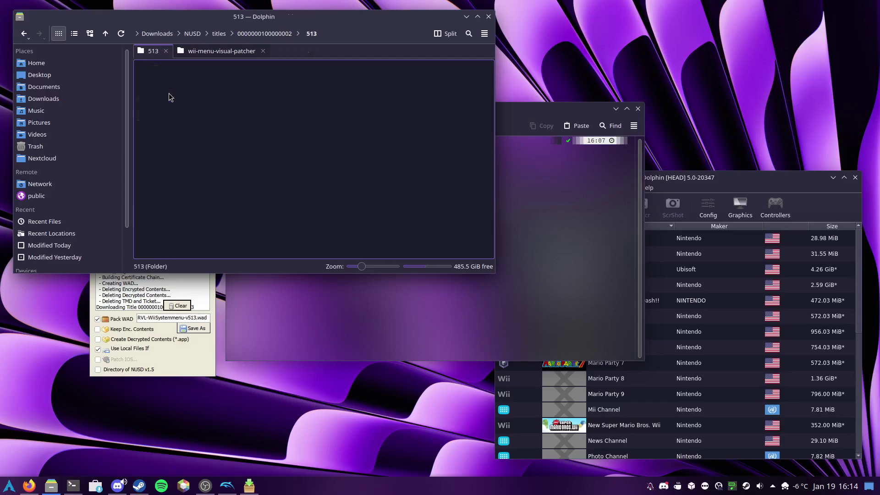
- Copy RVL-WiiSystemmenu-v513.wad into the wii-menu-visual-patcher folder
left_click(169, 104)
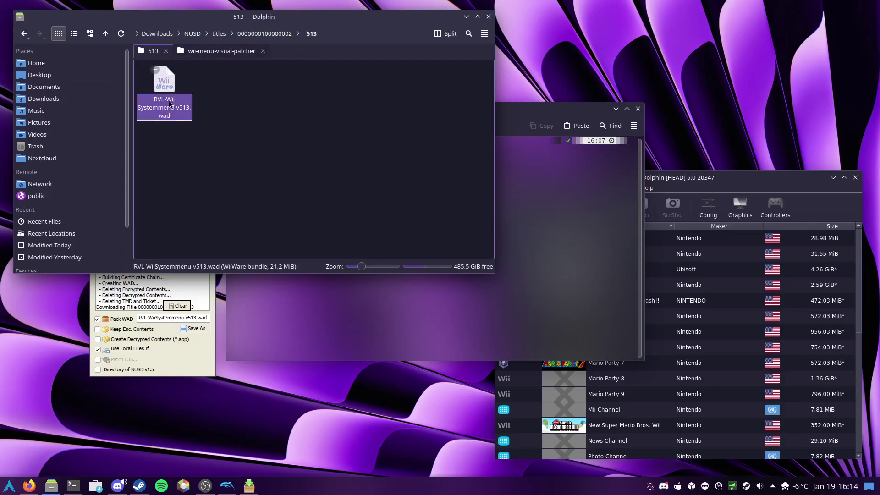
right_click(162, 105)
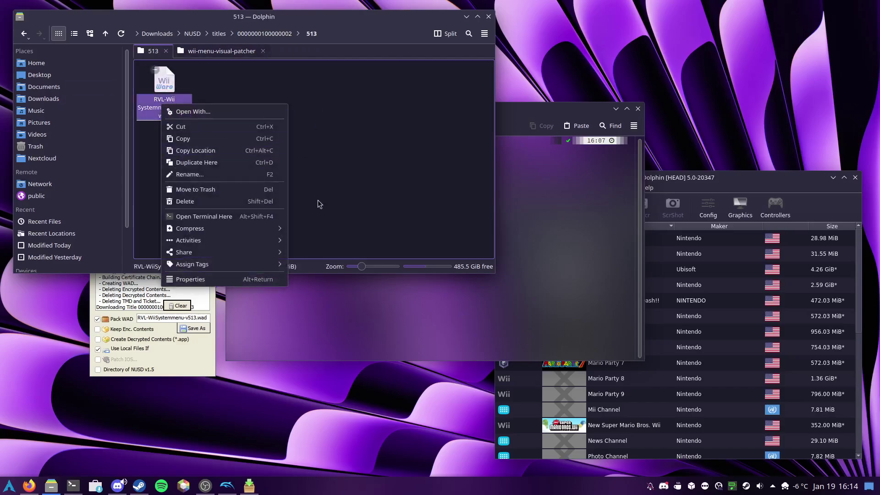
left_click(223, 138)
left_click(221, 51)
right_click(333, 157)
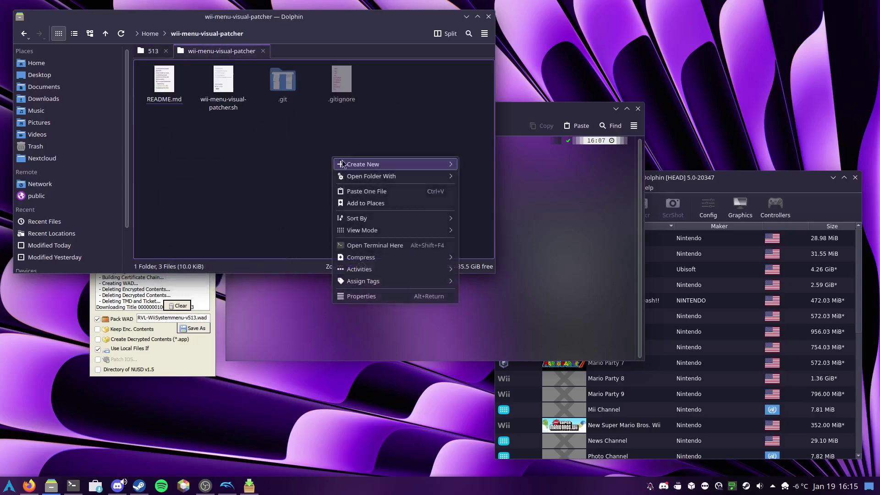
left_click(395, 191)
left_click(370, 146)
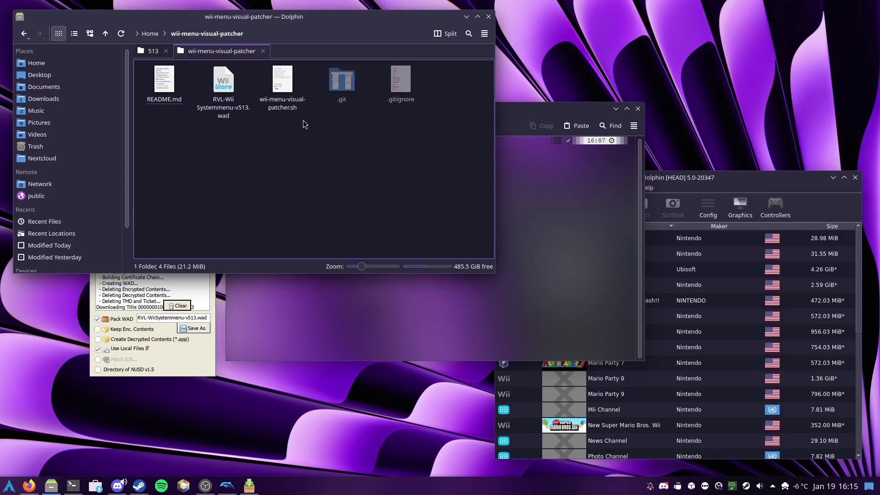
- In the Konsole terminal, run ./wii-menu-visual-patcher.sh RVL-WiiSystemmenu-v513.wad
left_click(603, 260)
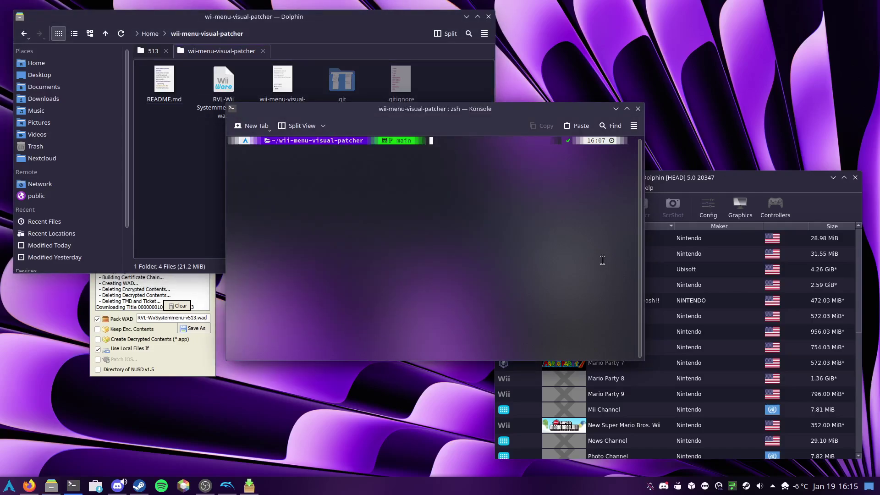
type("./wii")
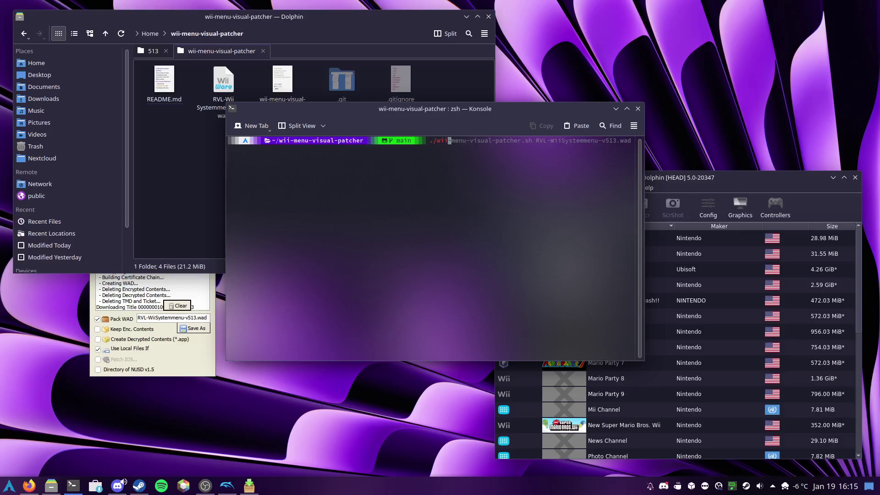
key("Right")
key("Return")
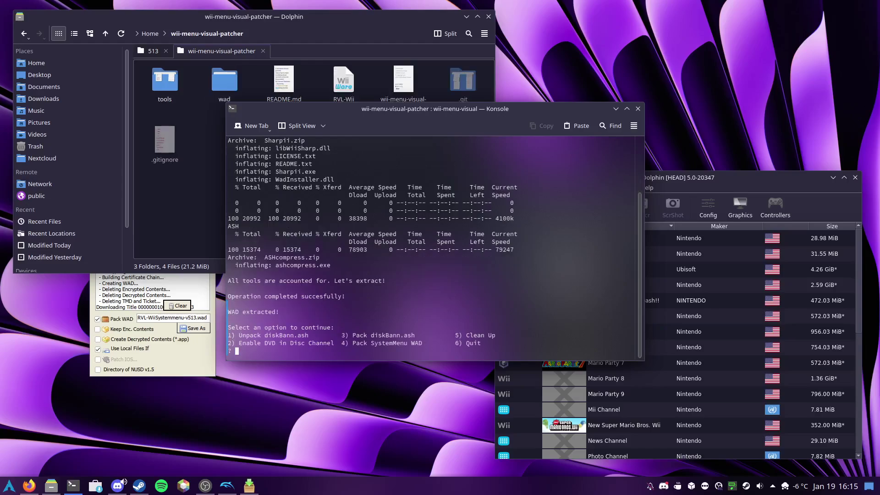
- Run option 1 of the patcher script to unpack diskBann.ash
left_click_drag(228, 312, 275, 311)
left_click(277, 312)
type("1")
key("Return")
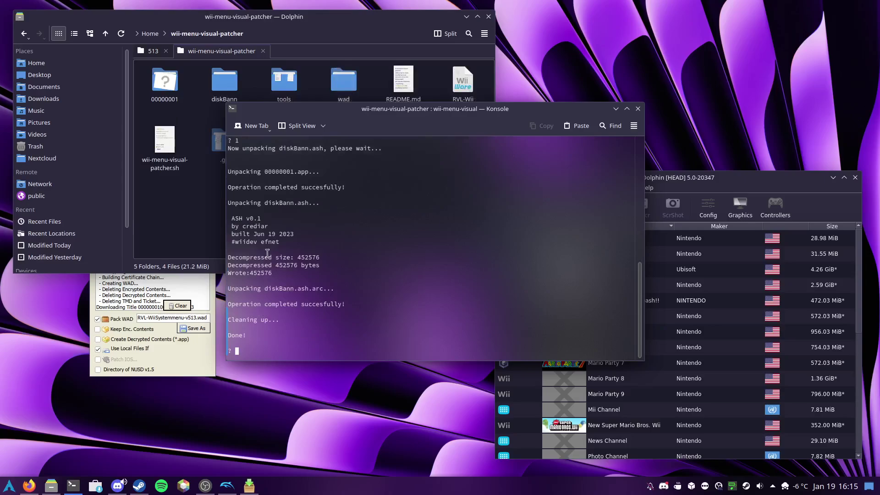
- In the file manager, examine the extracted wad folder and its 00000001.app file, and return to the patcher folder
left_click(192, 219)
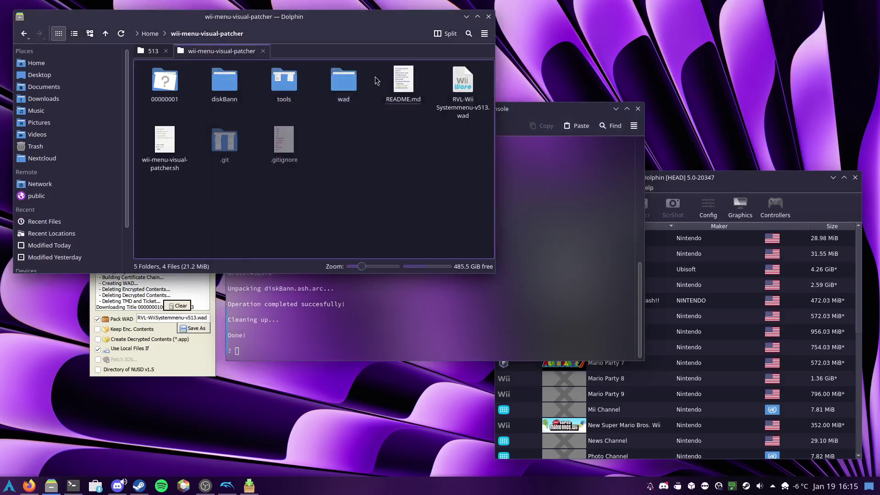
left_click(345, 83)
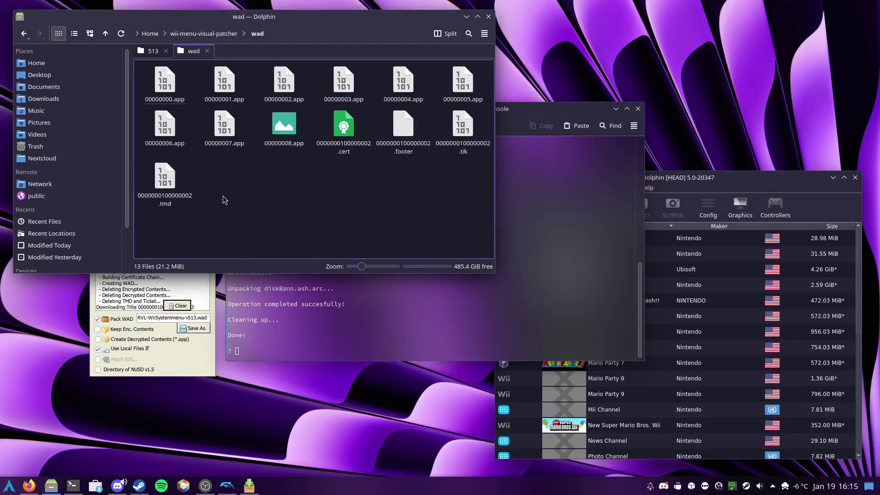
left_click(207, 35)
left_click(340, 93)
left_click(224, 83)
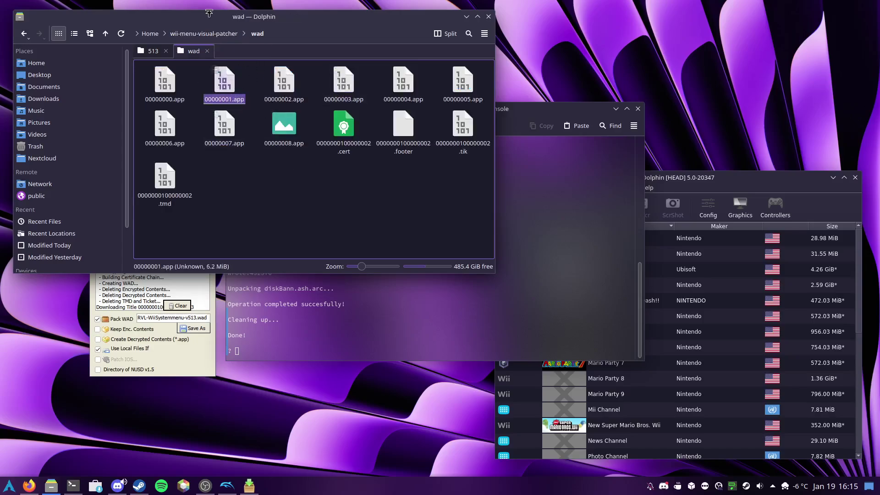
left_click(211, 33)
- Locate diskBann.ash in the unpacked 00000001/layout/common folder, and return to the wii-menu-visual-patcher folder
left_click(173, 84)
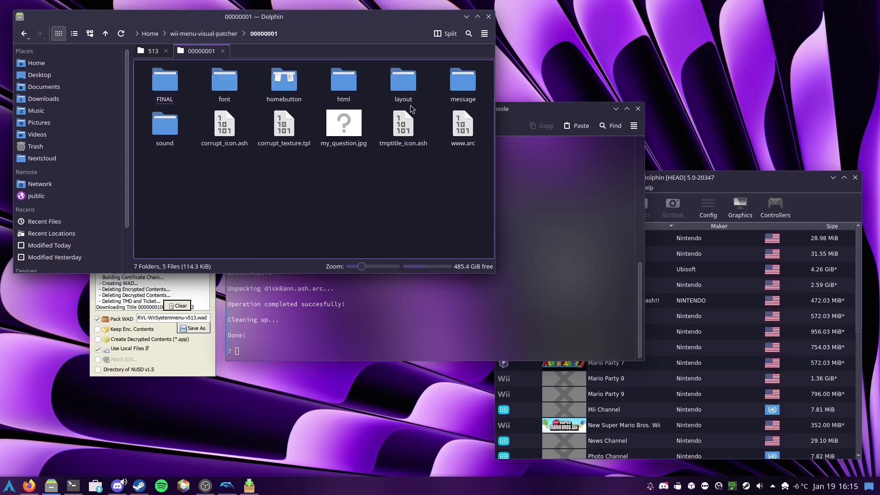
left_click(403, 83)
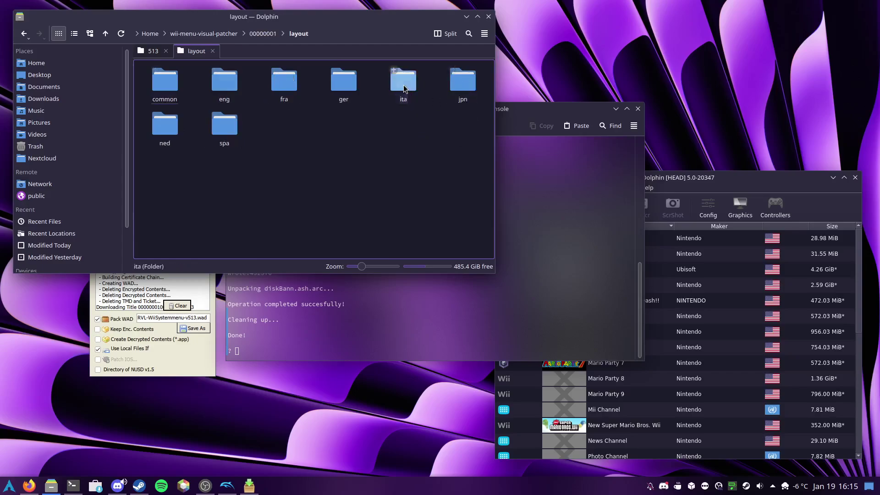
left_click(175, 85)
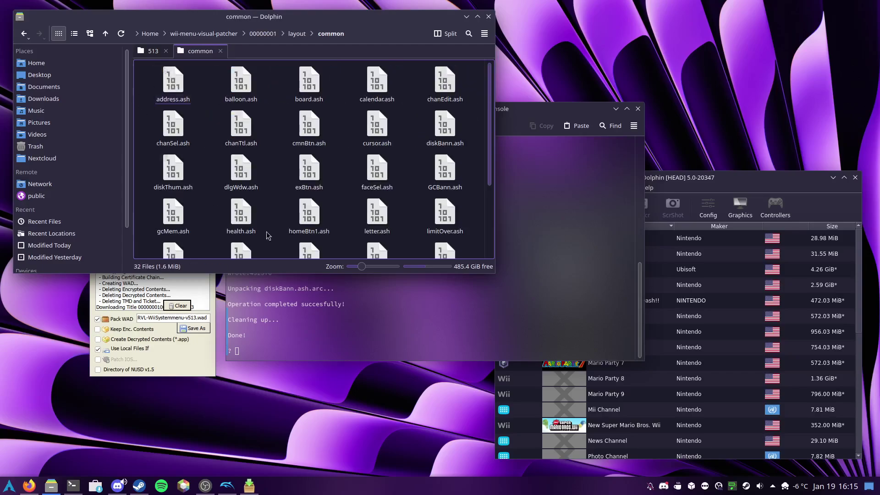
left_click(445, 127)
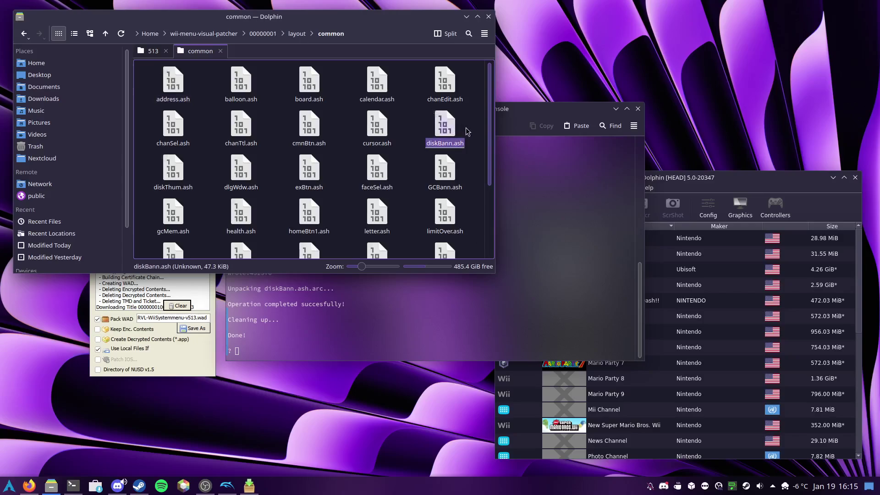
key("Escape")
left_click(228, 34)
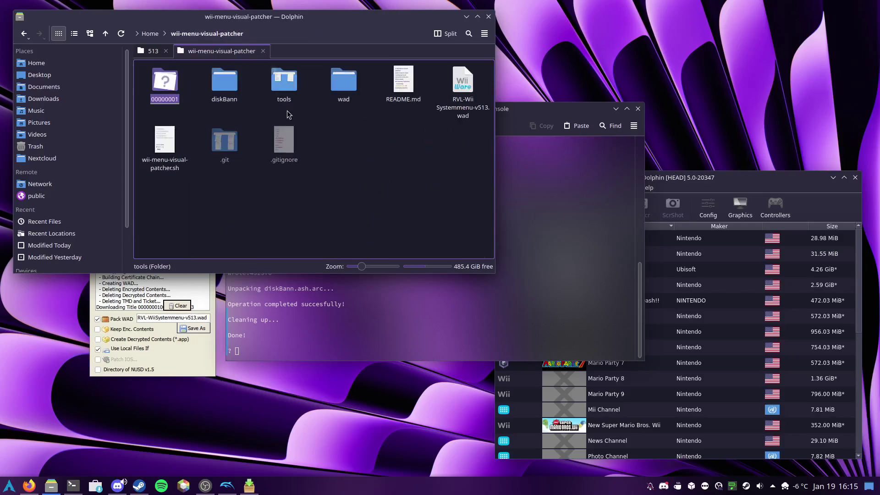
- Locate my_DiskCh_a.brlyt in the diskBann/arc/blyt folder, and return to the wii-menu-visual-patcher folder
double_click(227, 87)
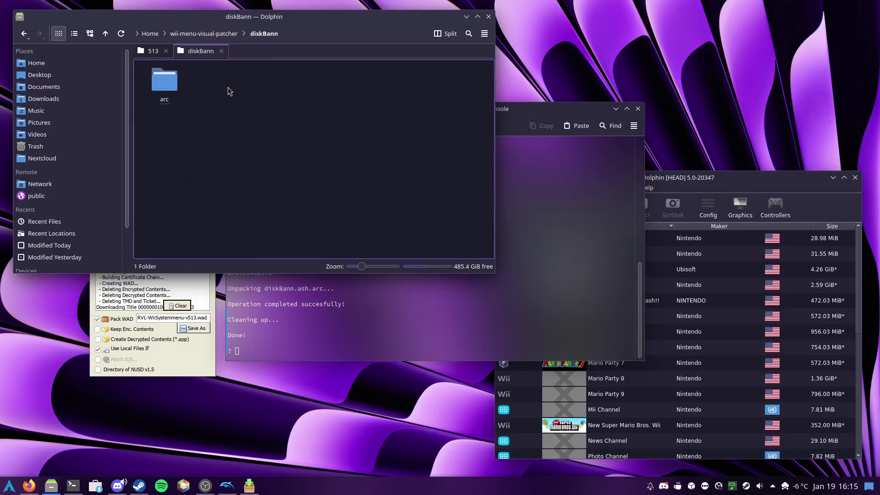
double_click(172, 87)
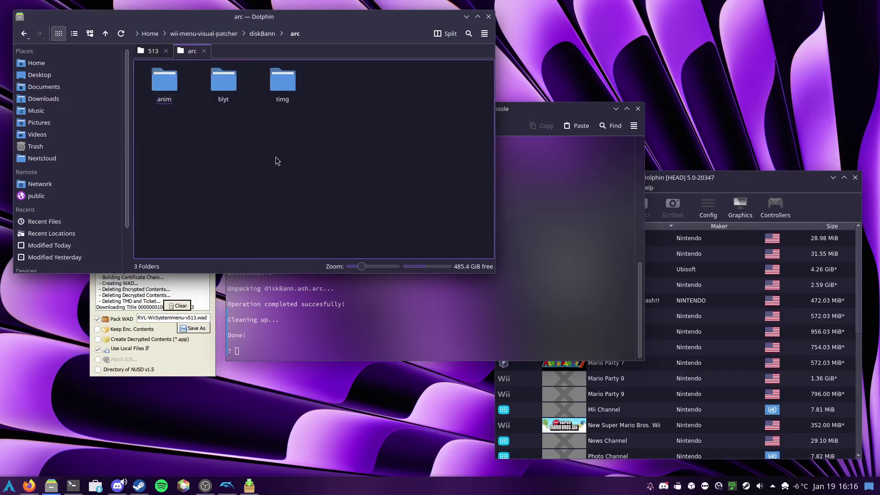
double_click(223, 83)
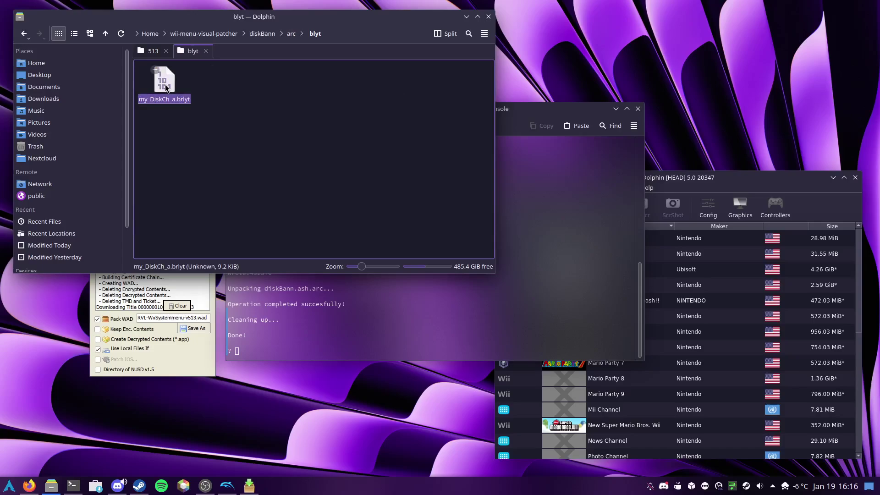
left_click(262, 142)
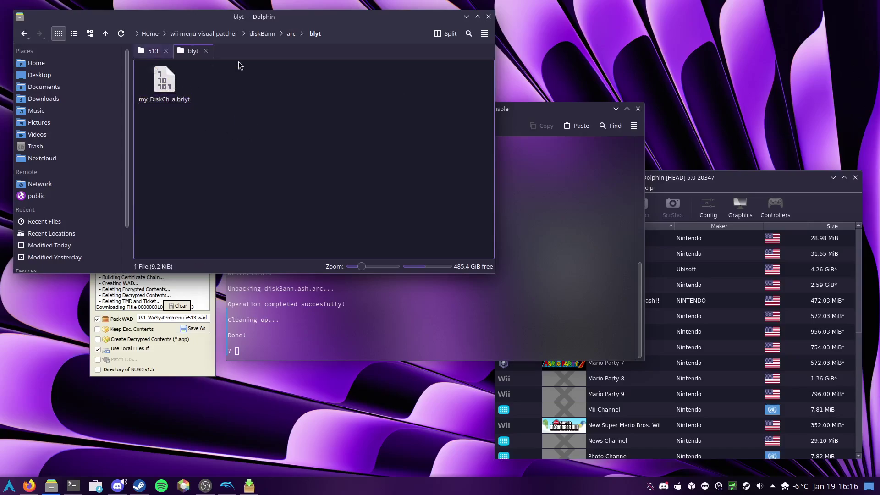
left_click(220, 33)
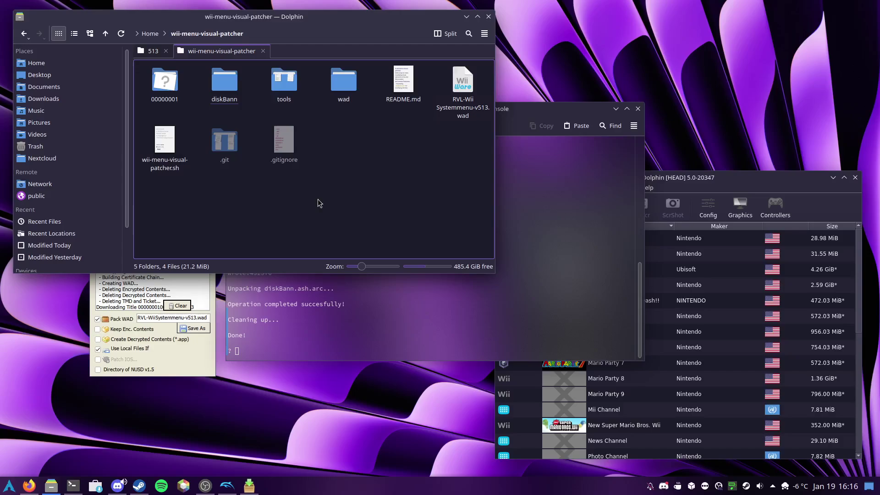
- In Konsole, run patcher option 2 to enable the DVD icon in the Disc Channel, accepting the additional disc-repositioning patch with y
left_click(531, 258)
key("Return")
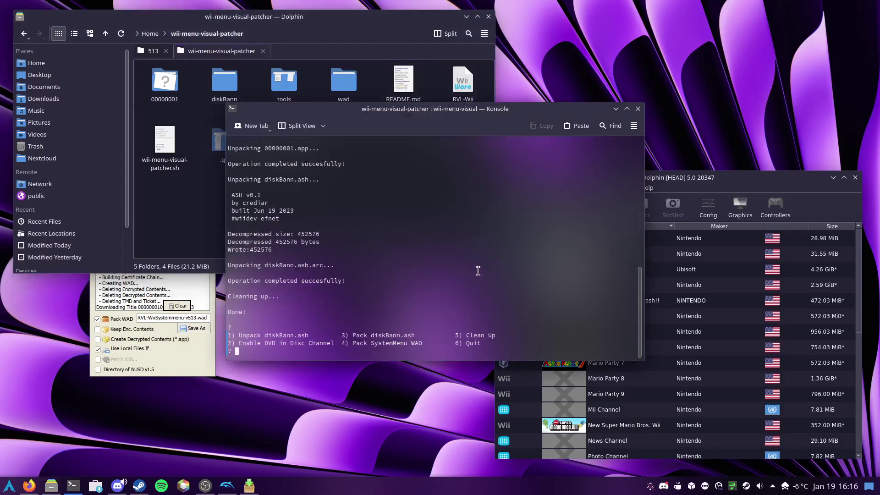
type("2")
key("Return")
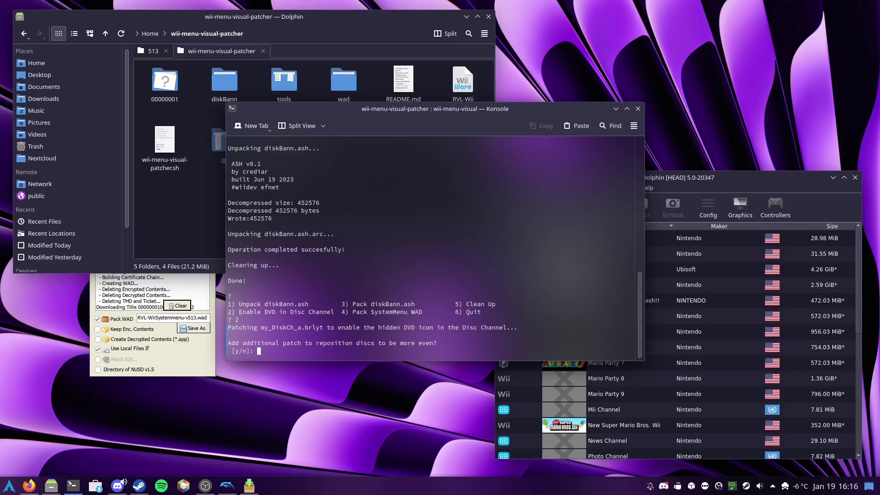
type("y")
key("Return")
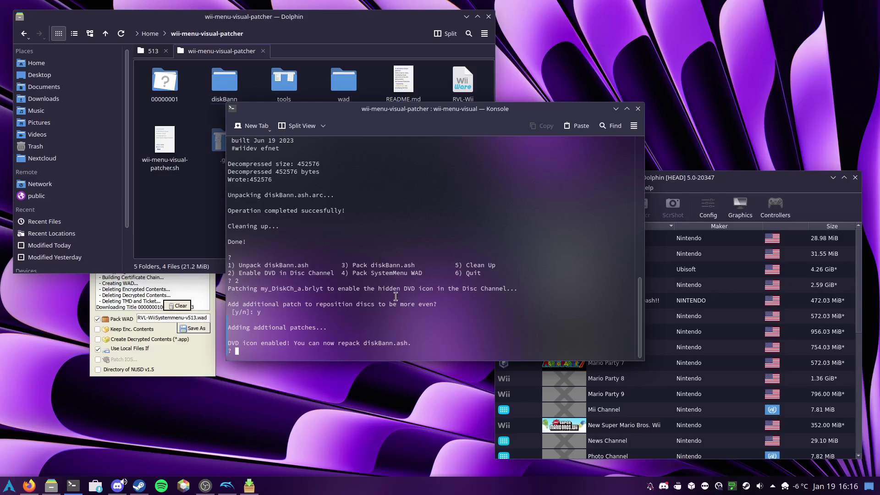
- Run option 3 of the patcher script to pack diskBann.ash
key("Return")
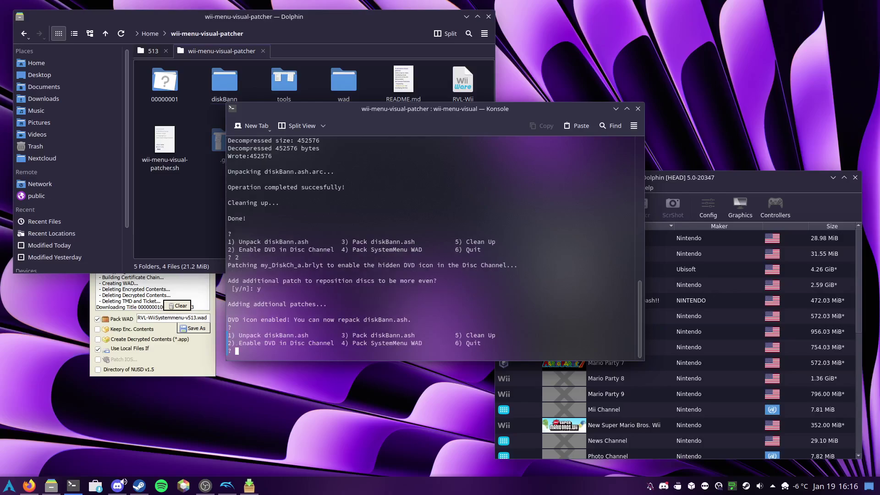
type("3")
key("Return")
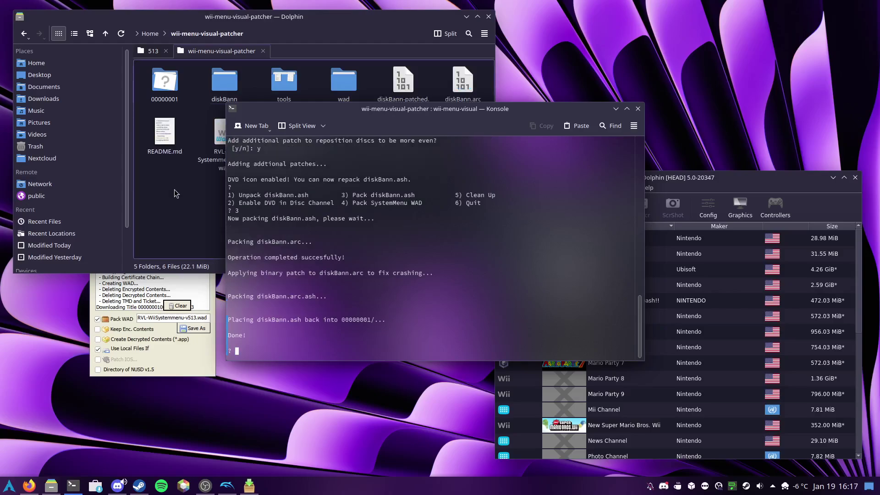
- In the file manager, locate the repacked diskBann.ash in 00000001/layout/common, and return to the patcher folder
double_click(341, 91)
left_click(216, 34)
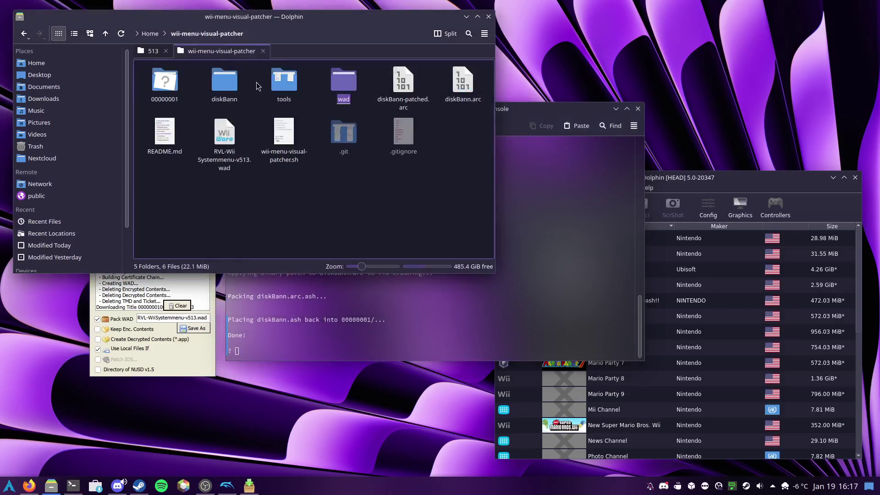
double_click(225, 82)
double_click(404, 83)
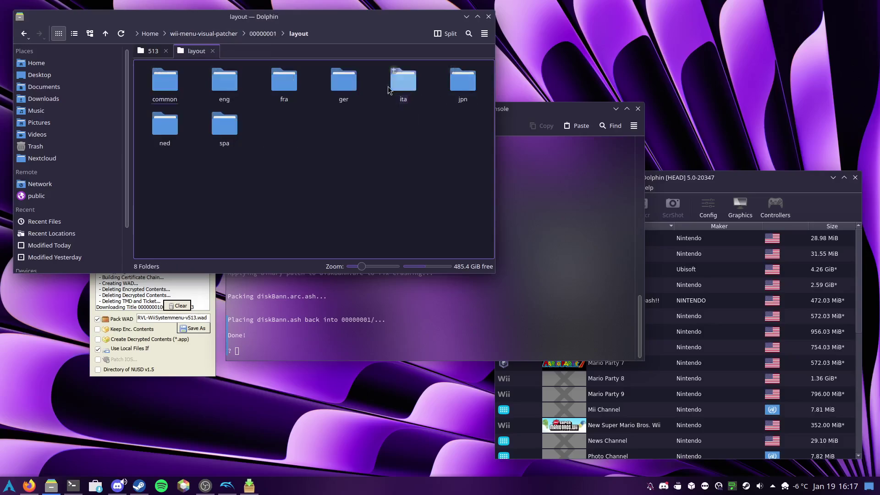
double_click(164, 84)
left_click(444, 127)
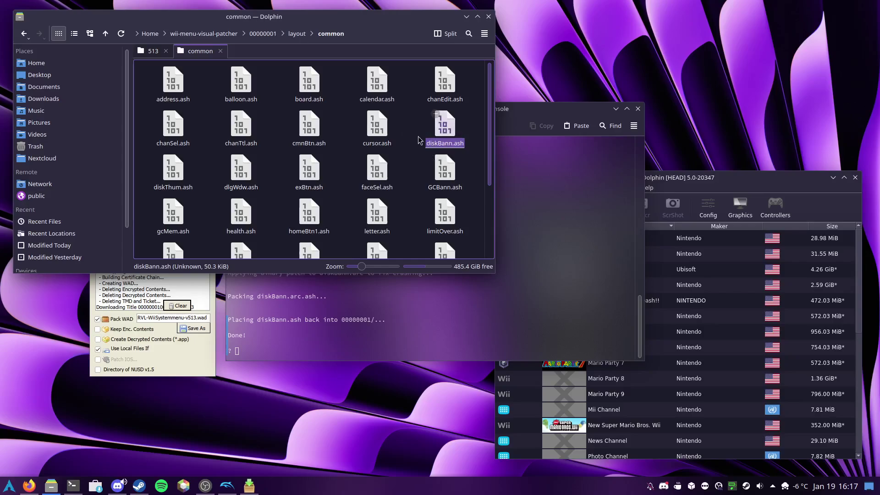
left_click(476, 119)
left_click(203, 33)
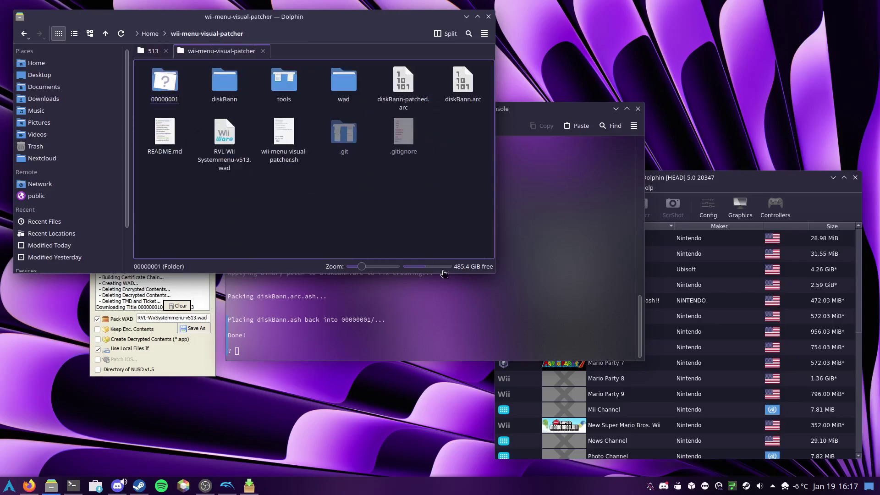
- In Konsole, run option 4 of the patcher script to pack the SystemMenu WAD
left_click(543, 297)
key("Return")
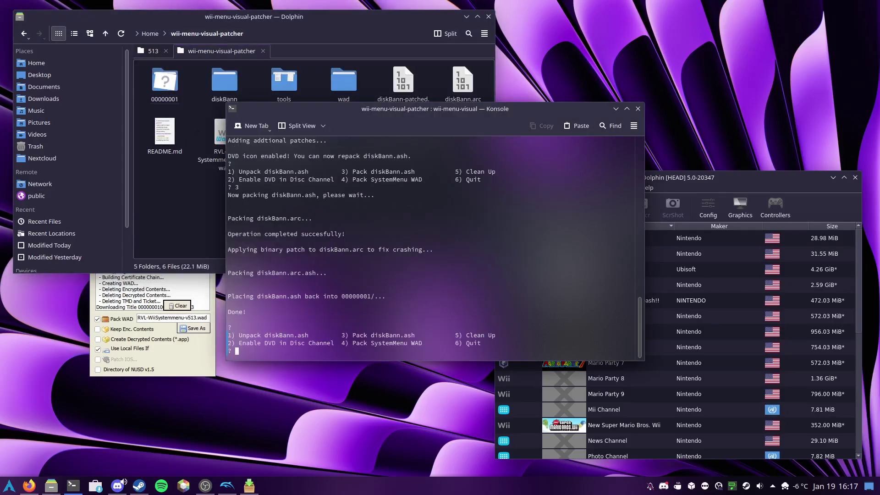
type("4")
key("Return")
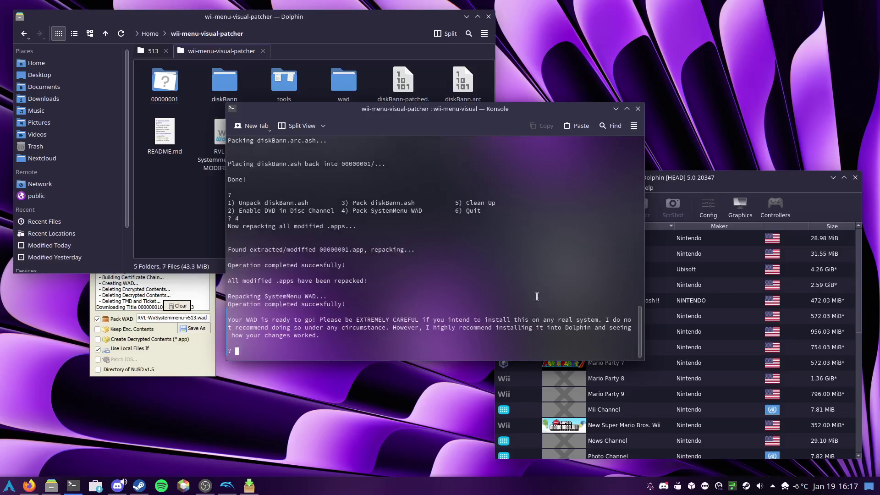
- In the file manager, check 00000001.app in the wad folder and RVL-WiiSystemmenu-v513-MODIFIED.wad in the patcher folder
left_click(207, 219)
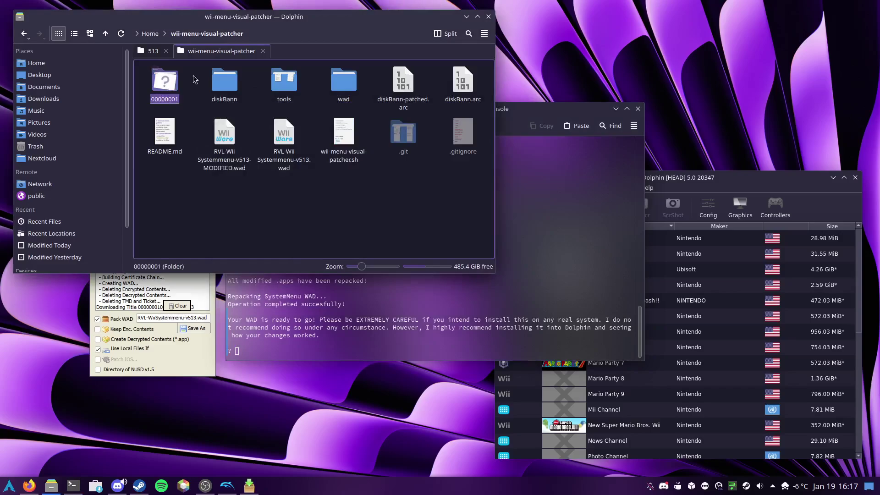
key("w")
key("Return")
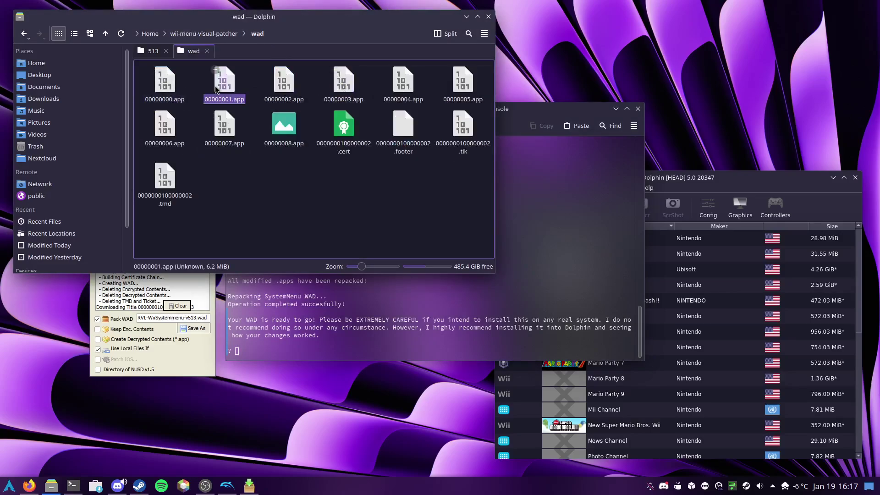
left_click(220, 33)
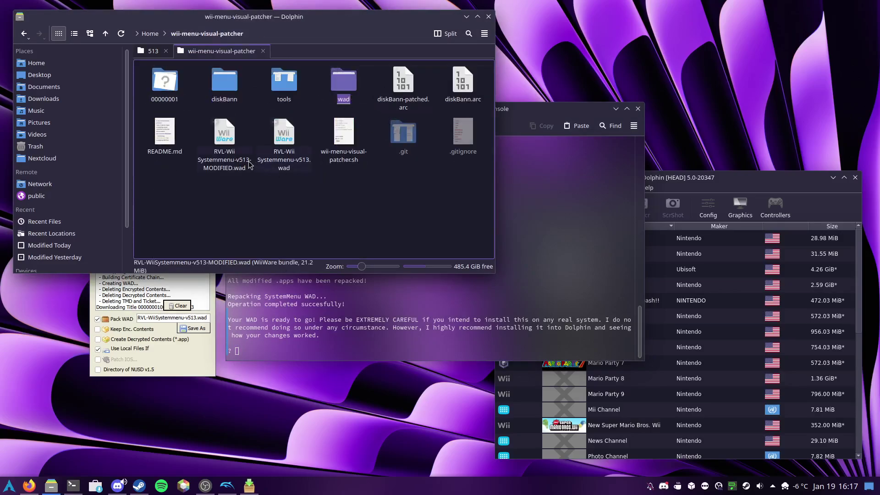
left_click(224, 138)
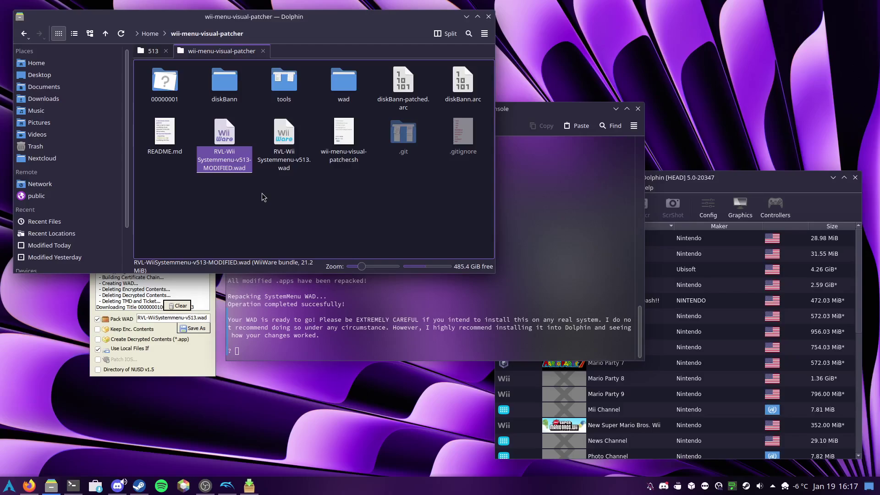
left_click(282, 193)
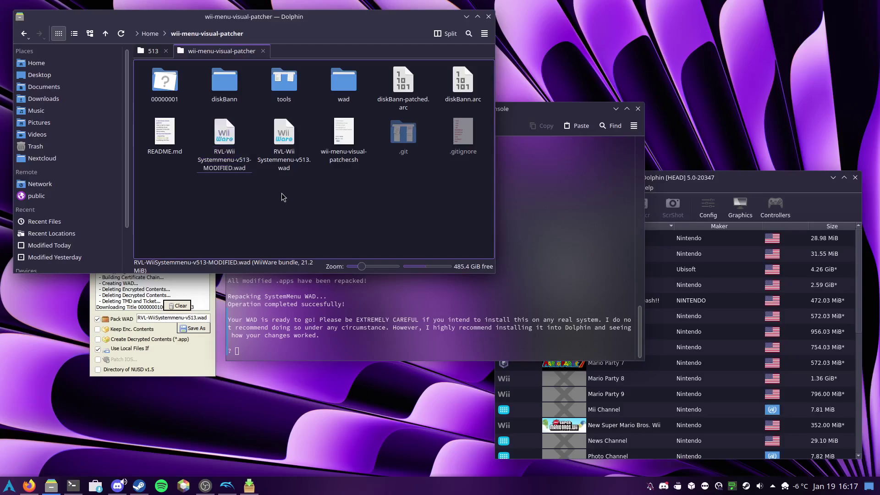
- In Konsole, run option 5 of the patcher script to clean up the working files, answering y to remove the tools
left_click(385, 330)
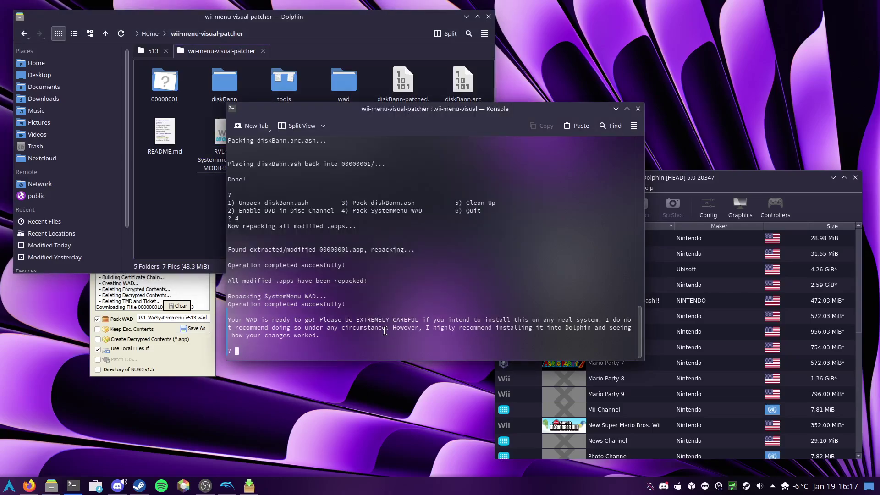
key("Return")
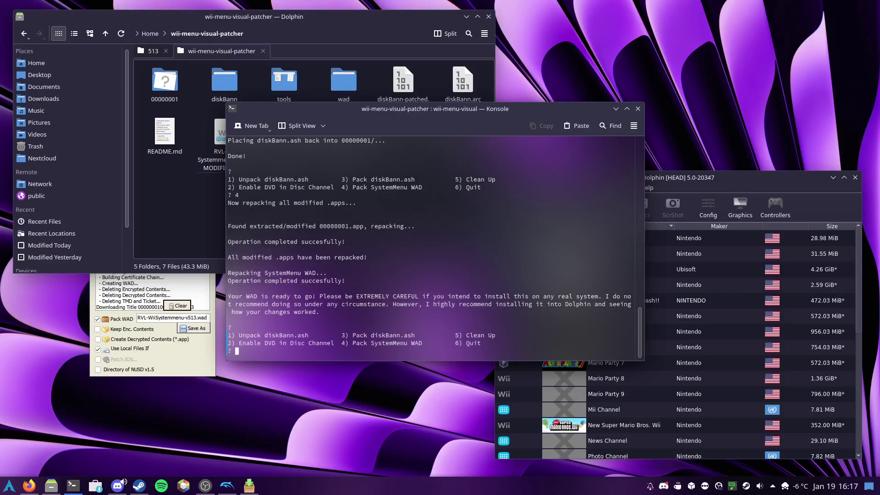
type("5")
key("Return")
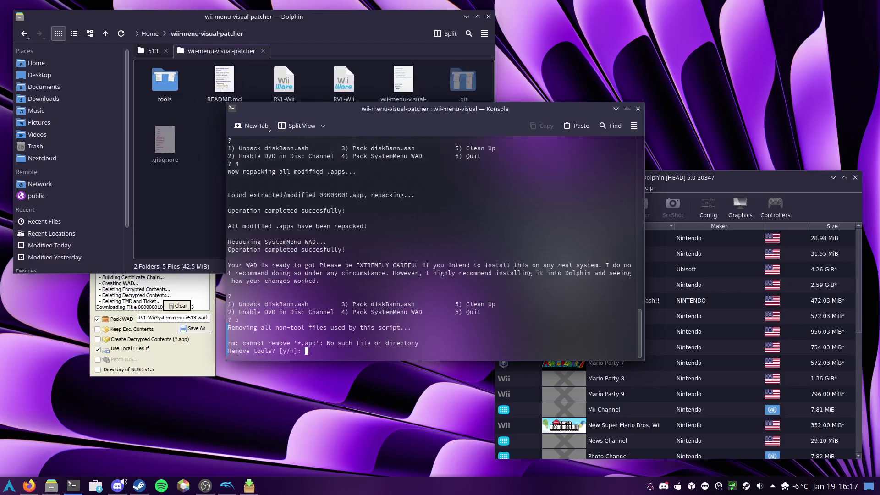
type("y")
key("Return")
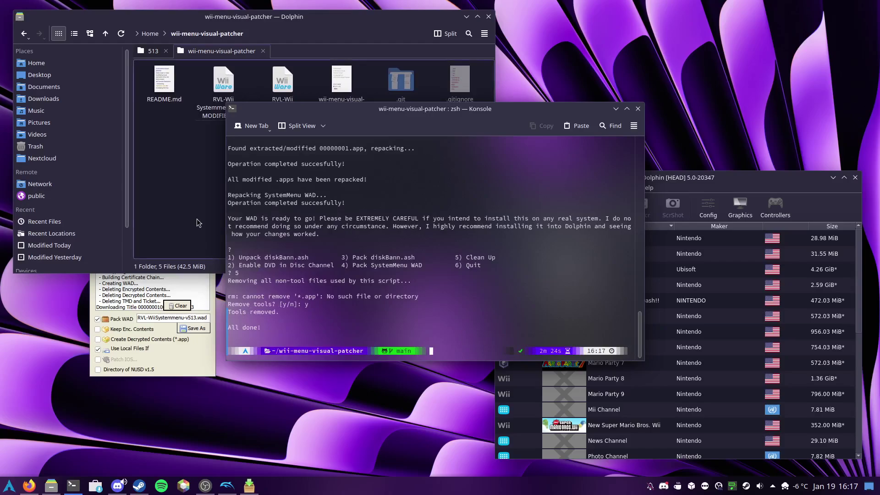
- In the file manager, check the cleaned-up patcher folder for RVL-WiiSystemmenu-v513-MODIFIED.wad
left_click(192, 158)
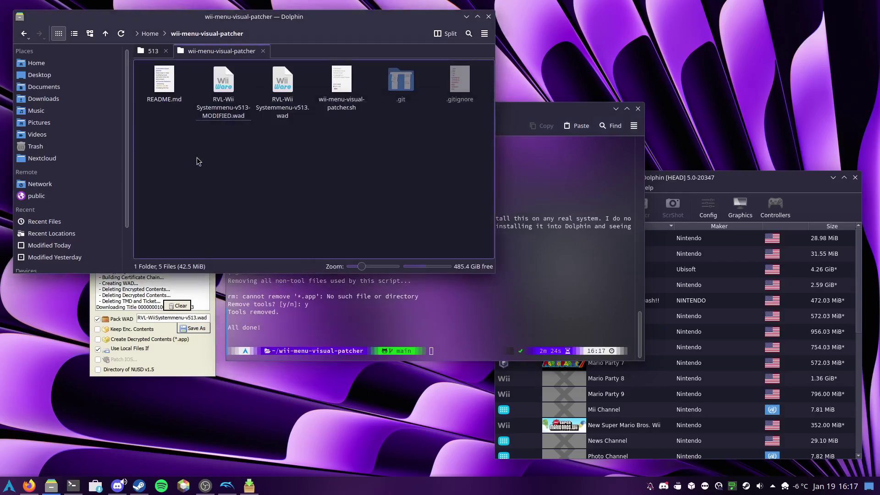
left_click(223, 89)
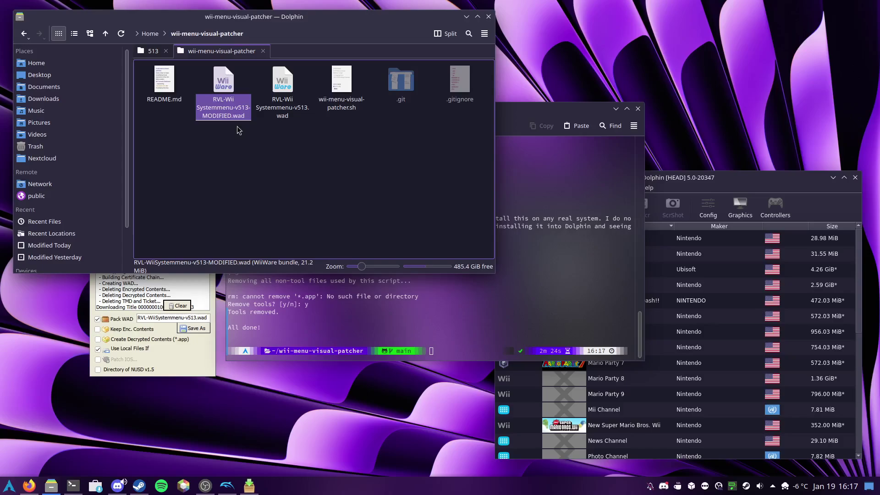
left_click(242, 142)
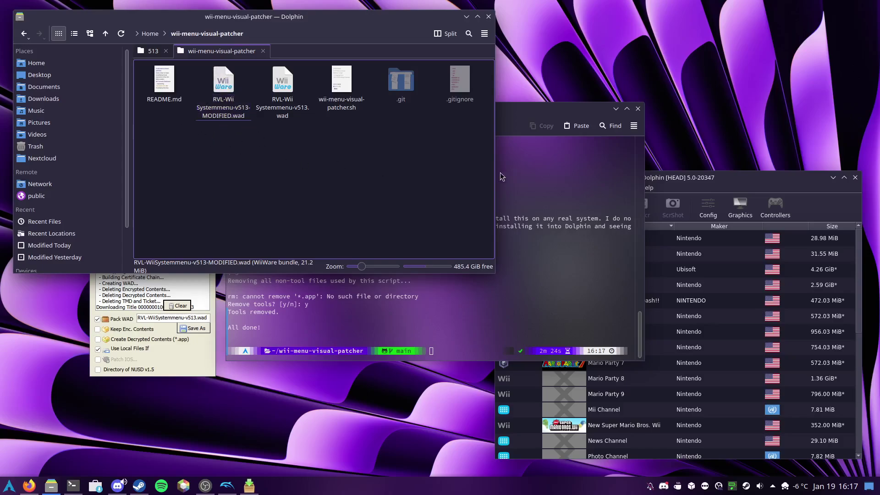
- In the Dolphin emulator, install RVL-WiiSystemmenu-v513-MODIFIED.wad from the wii-menu-visual-patcher folder to the NAND
left_click(766, 180)
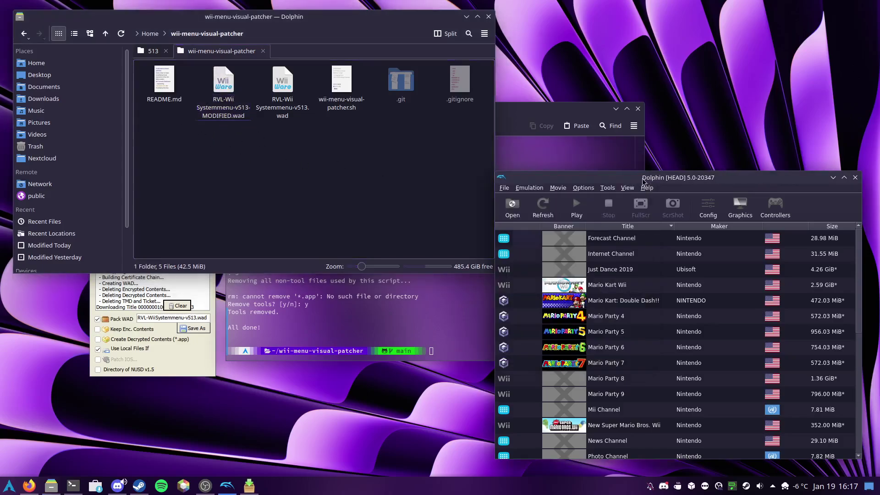
left_click(607, 189)
left_click(650, 295)
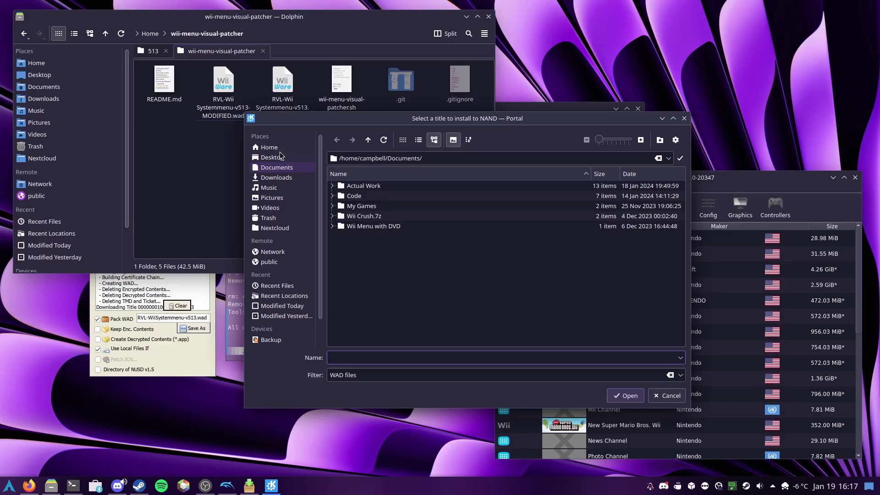
left_click(275, 147)
scroll(455, 231, "down", 10)
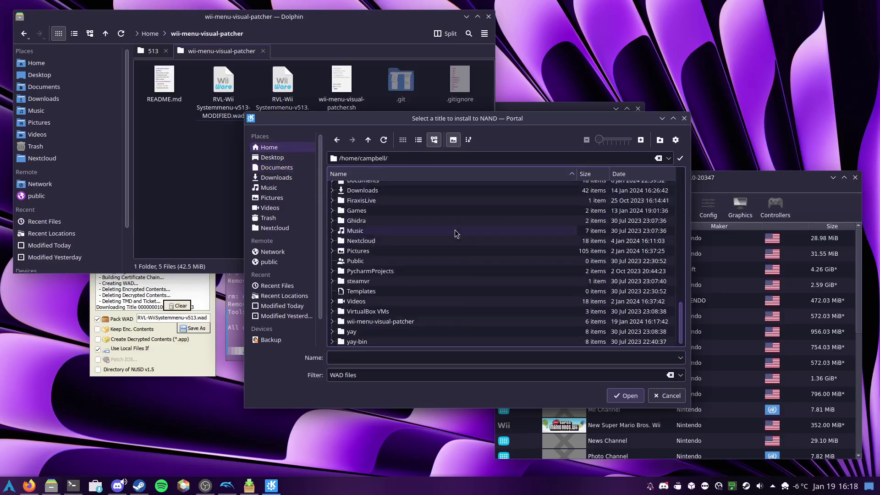
left_click(430, 321)
left_click(449, 195)
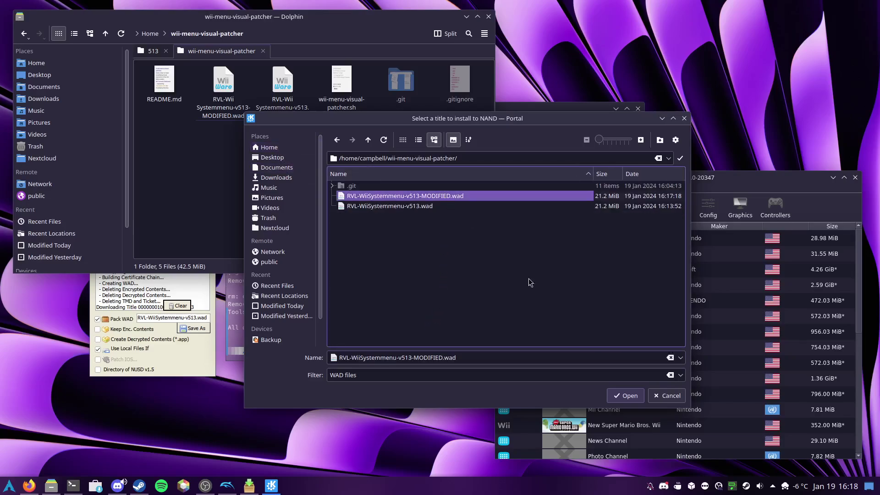
left_click(625, 397)
left_click(732, 315)
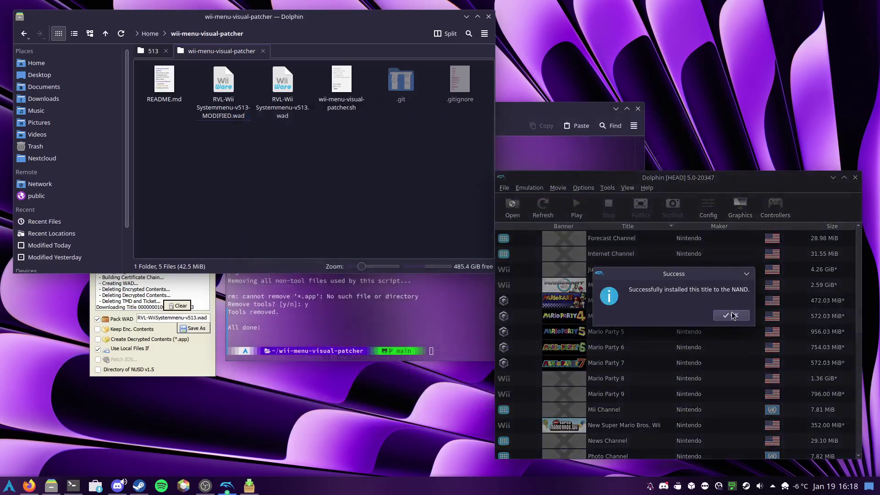
- Launch the installed Wii System Menu in the emulator and continue past its opening screen to the language selection
left_click(611, 190)
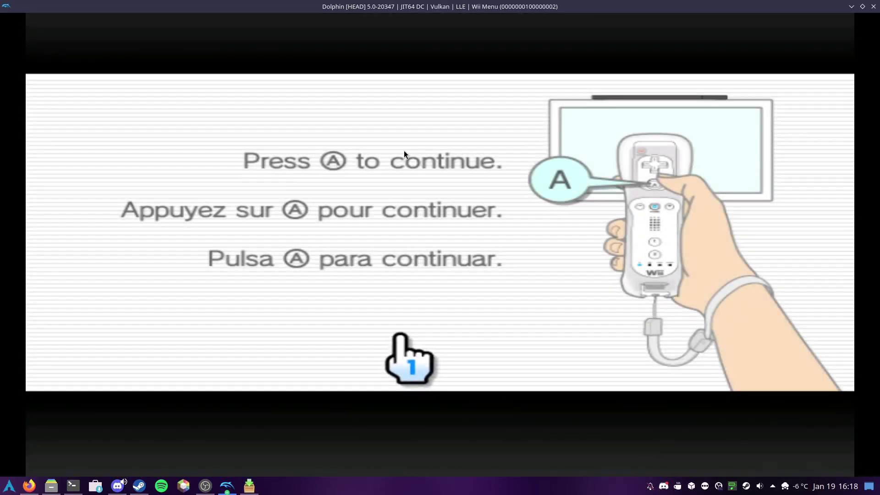
left_click(291, 133)
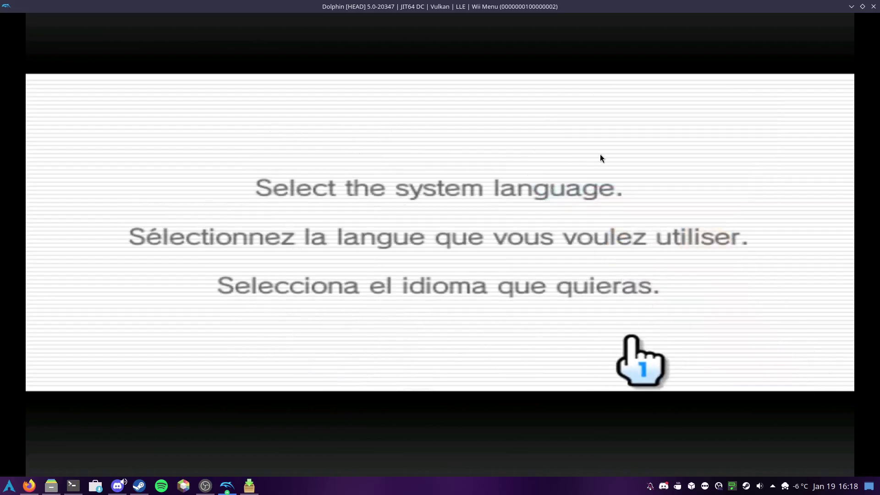
- Confirm English as the system language and Above TV as the sensor bar position in the Wii setup
left_click(328, 144)
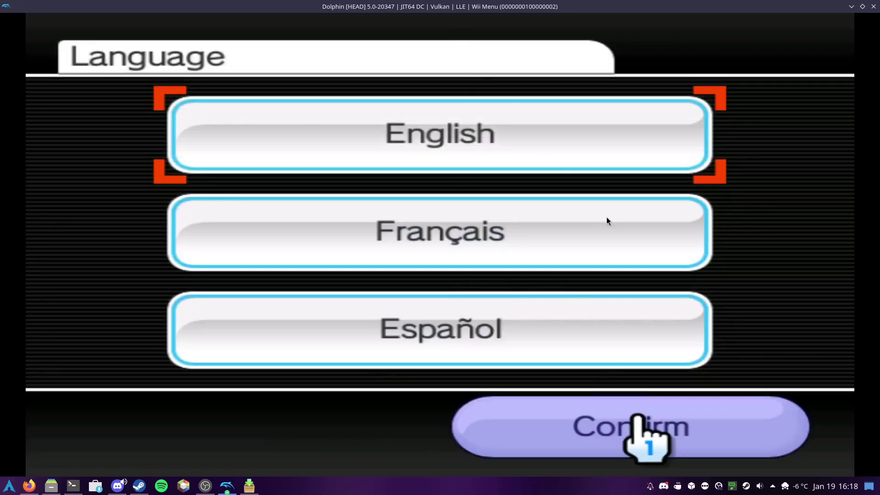
left_click(639, 419)
left_click(514, 198)
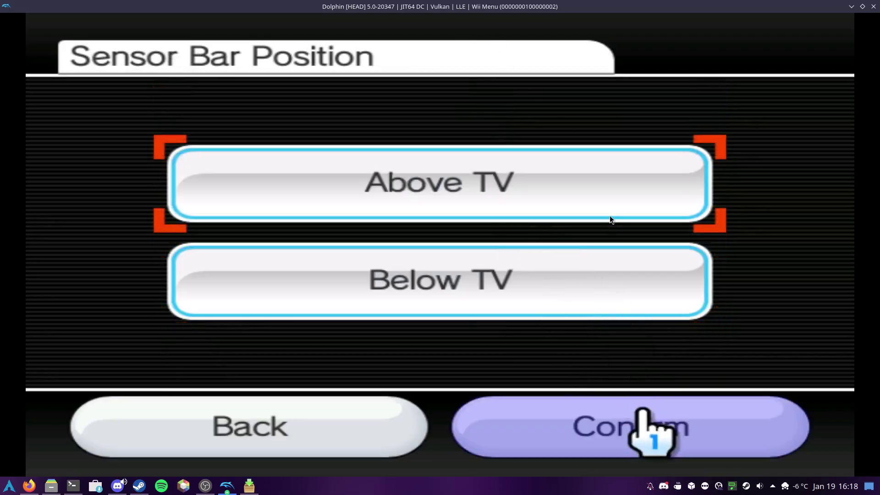
left_click(615, 412)
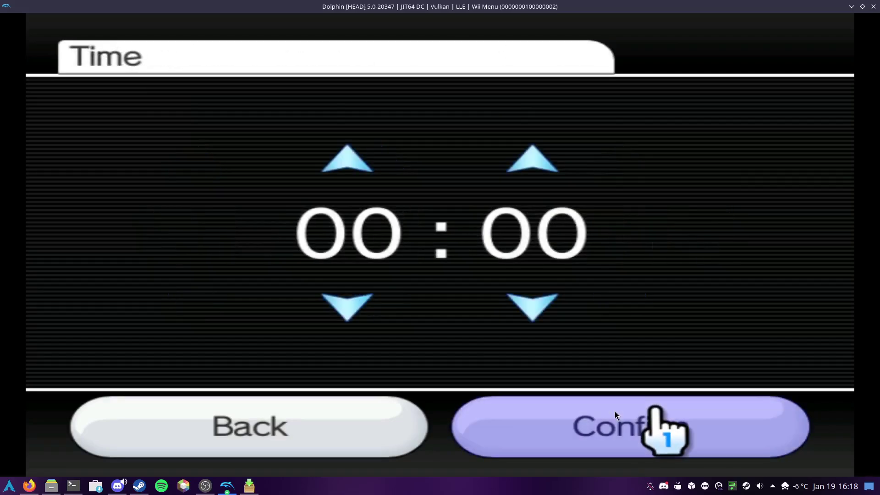
- Confirm the console time as 00:00 and choose the screen format that the setup asks for
left_click(614, 411)
left_click(576, 298)
left_click(632, 414)
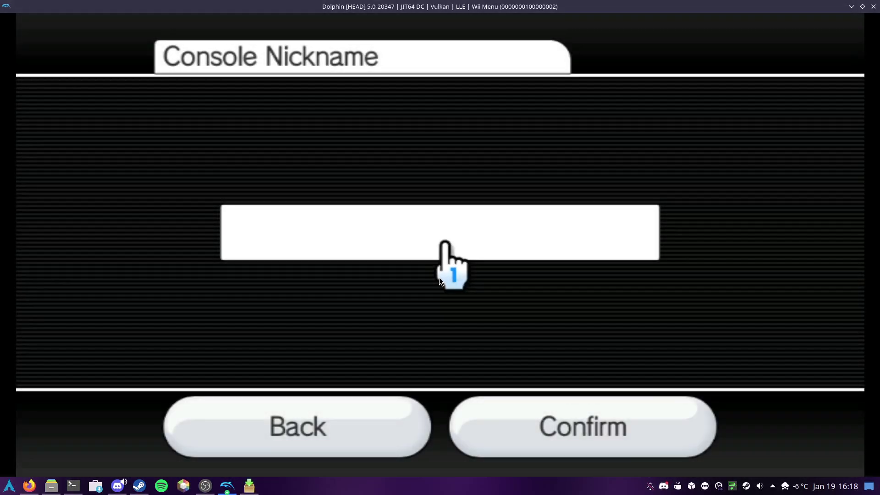
- Enter a one-character console nickname and confirm it
left_click(439, 277)
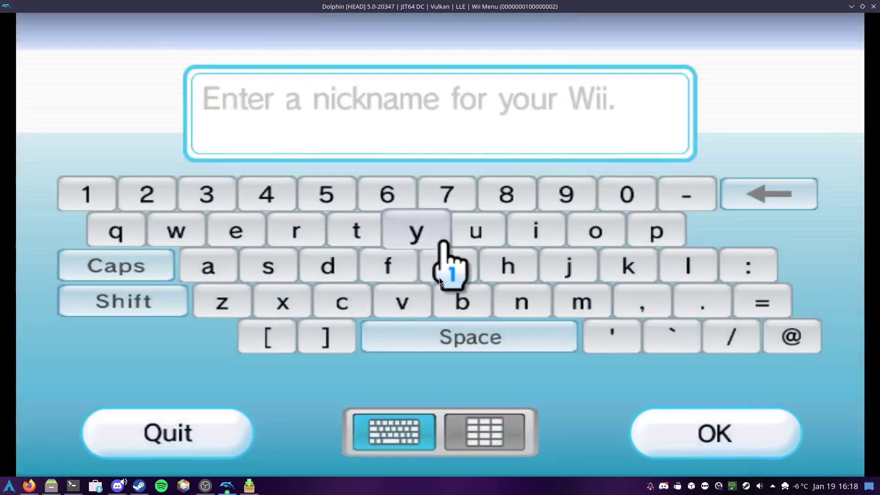
left_click(239, 263)
left_click(700, 402)
left_click(614, 398)
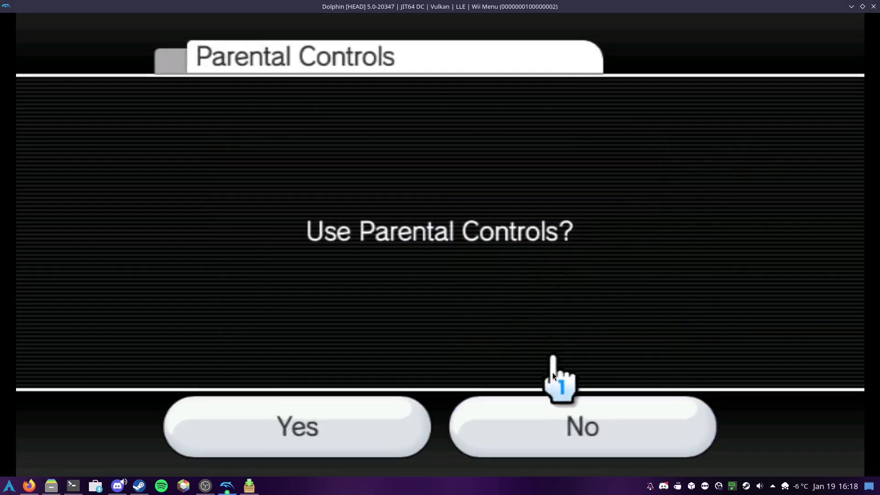
- Decline Parental Controls and continue past the health and safety warning to the Wii Menu
left_click(568, 415)
left_click(577, 410)
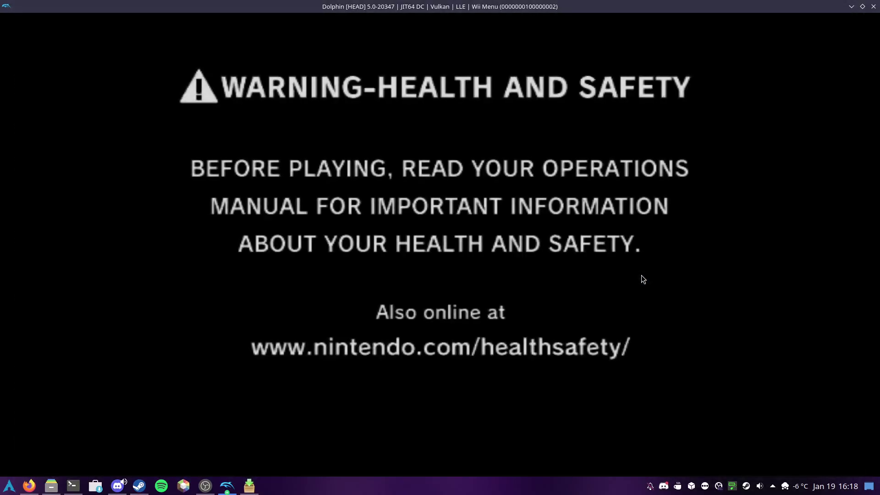
left_click(514, 296)
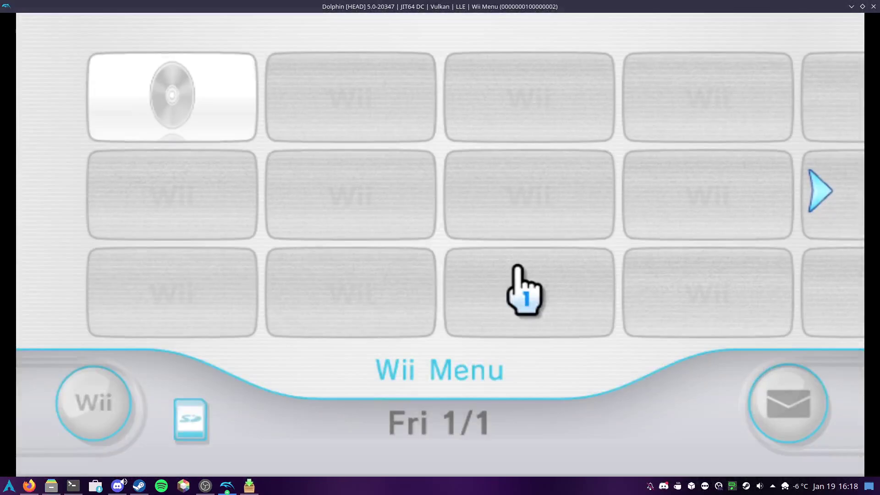
- Check the Disc Channel for the DVD Video disc icon, and stop the emulation from the Wii Menu
left_click(186, 186)
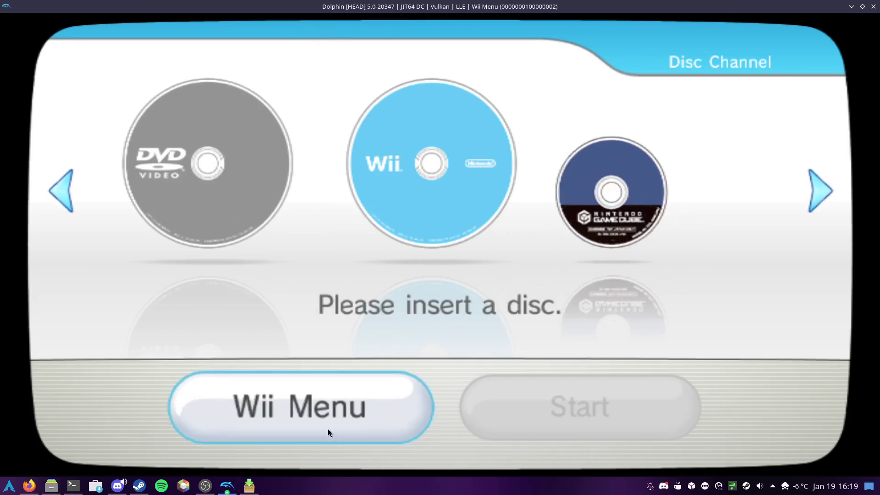
left_click(323, 392)
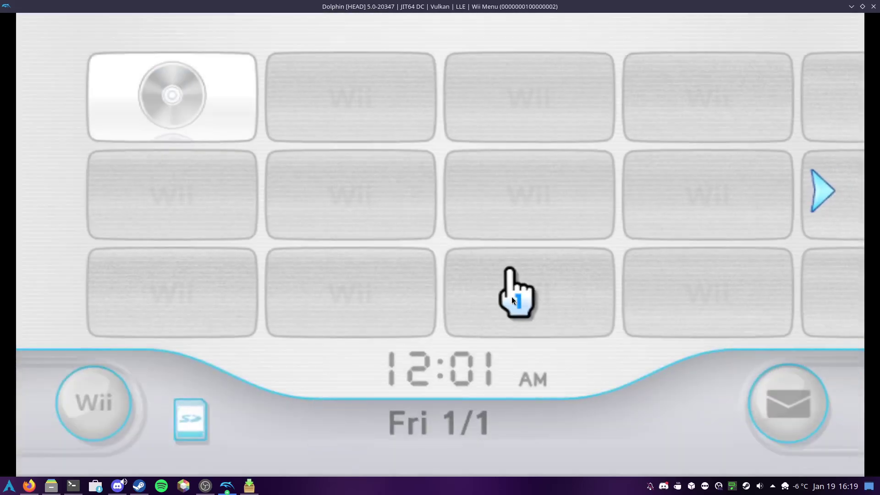
left_click(873, 6)
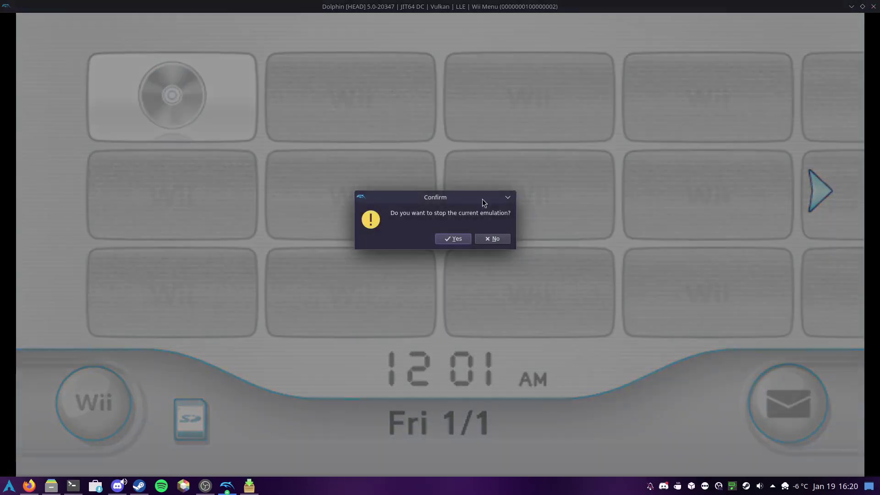
left_click(455, 240)
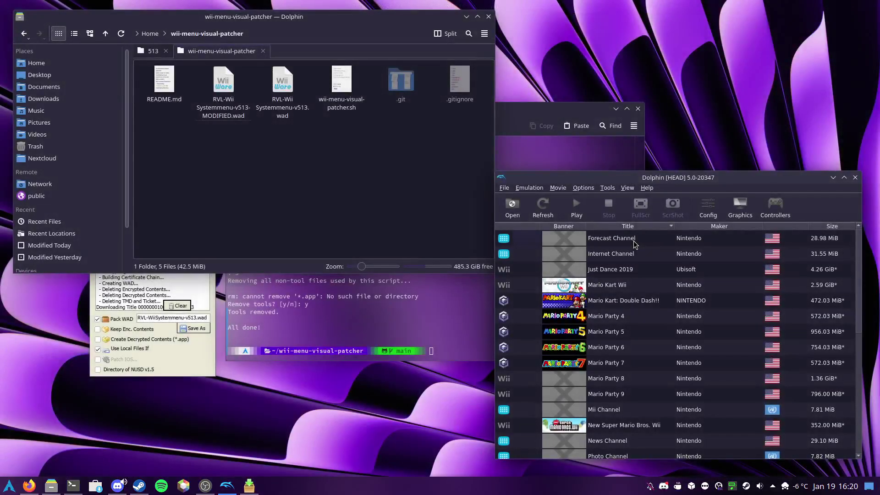
- In the file manager, locate RVL-WiiSystemmenu-v513-MODIFIED.wad in the wii-menu-visual-patcher folder
left_click(349, 208)
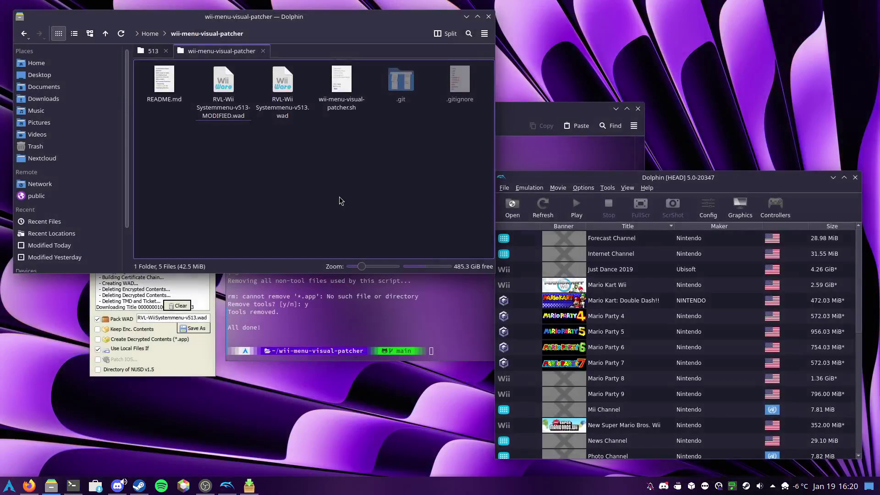
left_click_drag(241, 144, 202, 51)
left_click(243, 151)
left_click(227, 110)
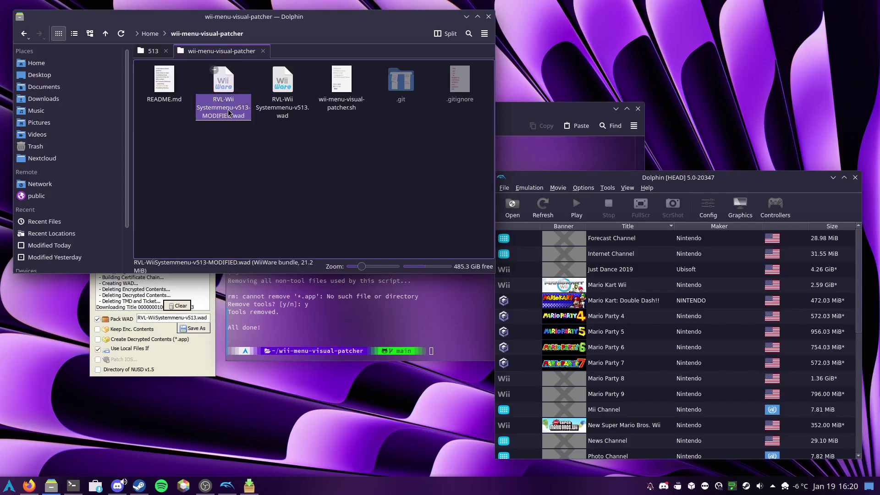
left_click(265, 154)
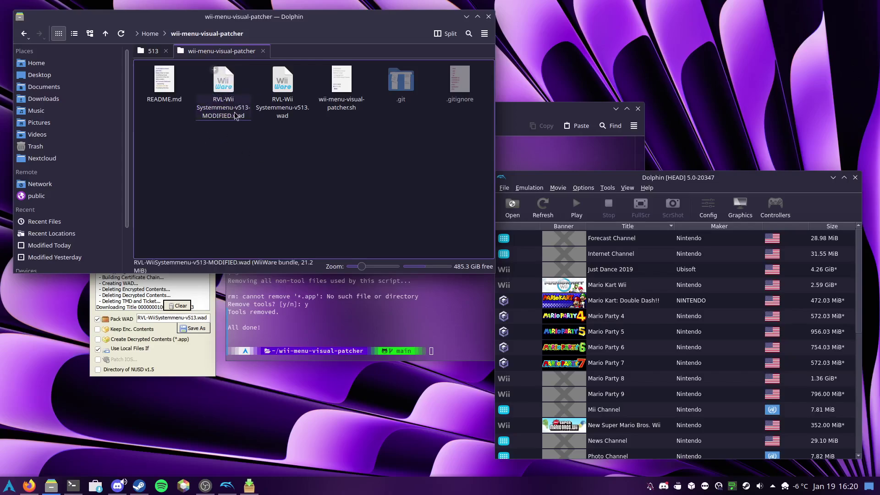